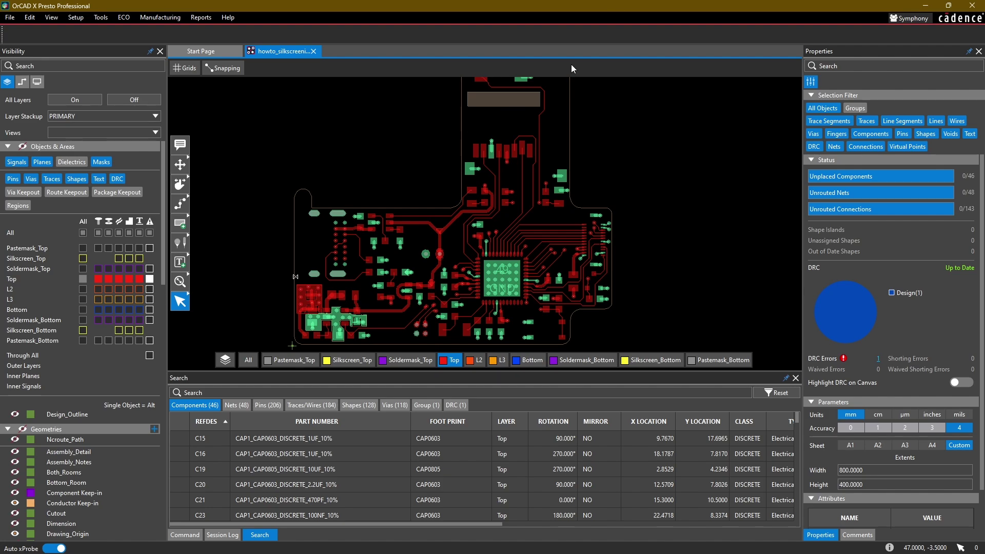
pyautogui.scroll(1, 374, 158)
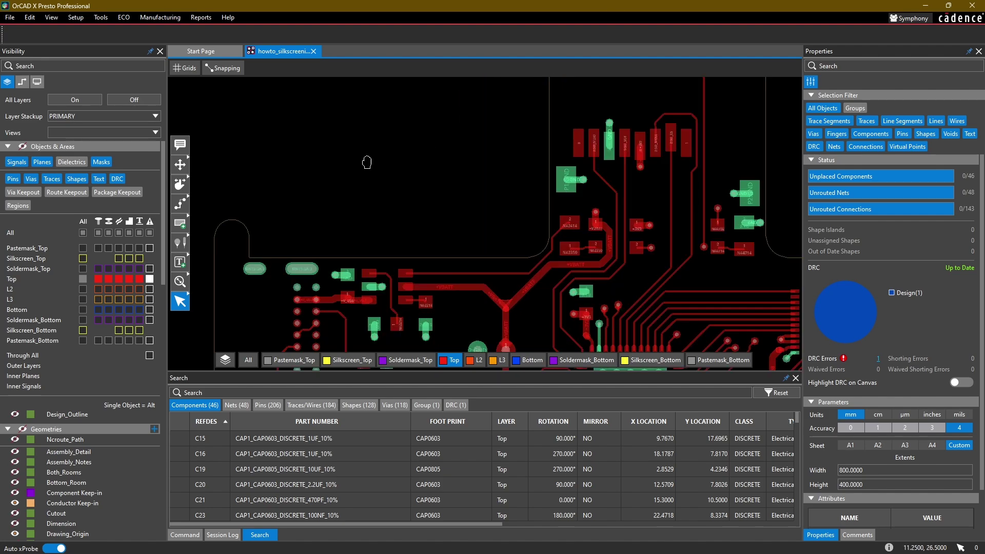
pyautogui.scroll(-2, 308, 103)
pyautogui.moveTo(325, 110); pyautogui.dragTo(385, 165, button='middle')
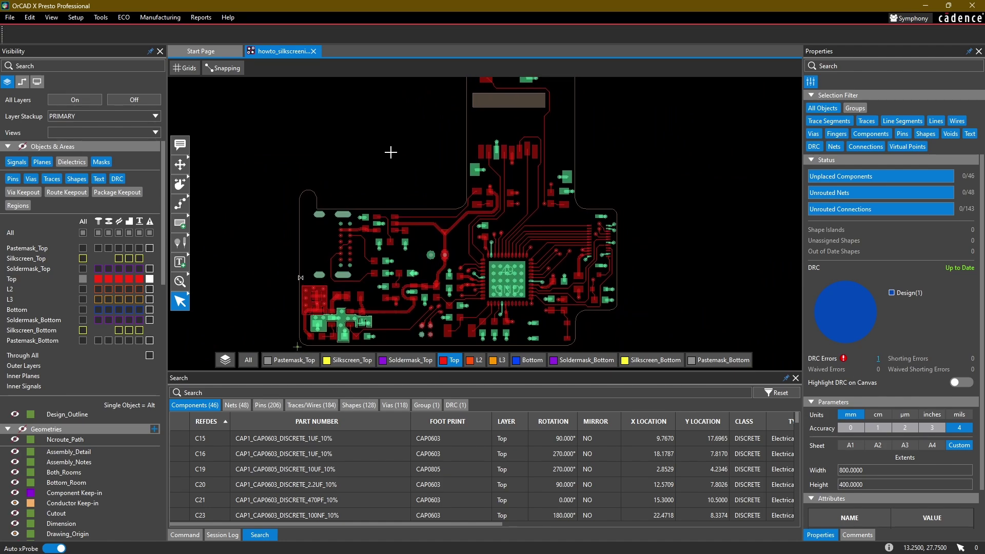
pyautogui.moveTo(391, 152); pyautogui.dragTo(405, 153, button='middle')
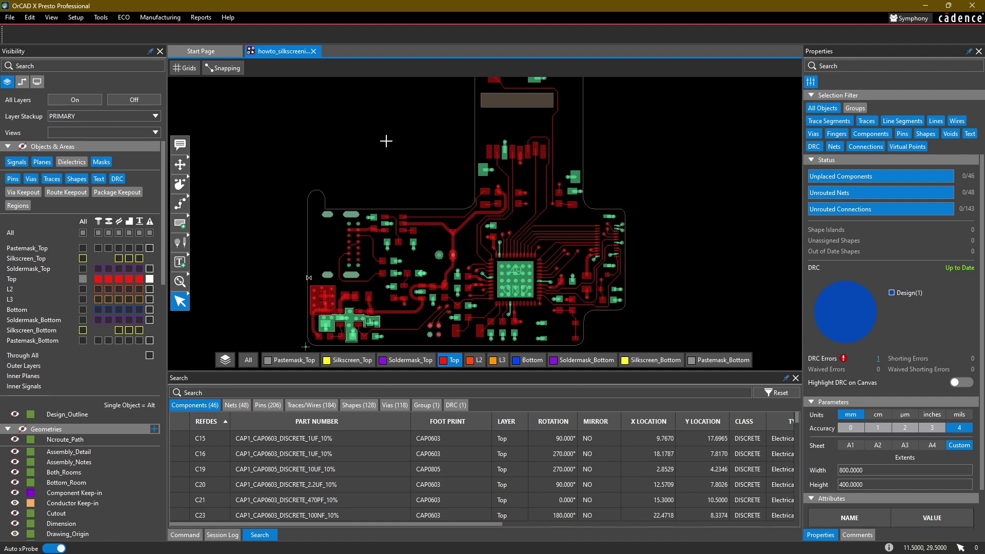
pyautogui.moveTo(385, 140); pyautogui.dragTo(380, 140, button='middle')
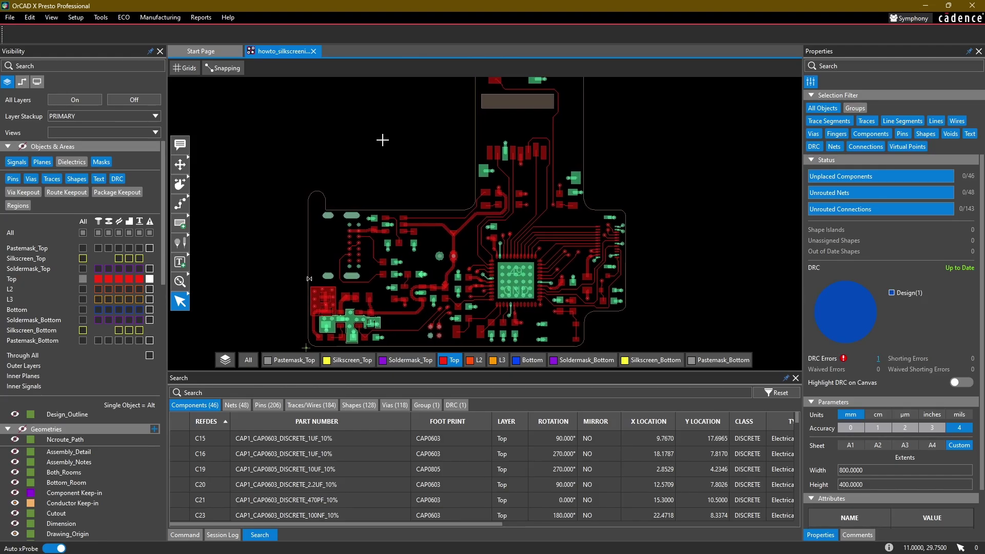
# Step: Change the board's display mode from 2D to 3D and look at it from another angle
pyautogui.click(37, 82)
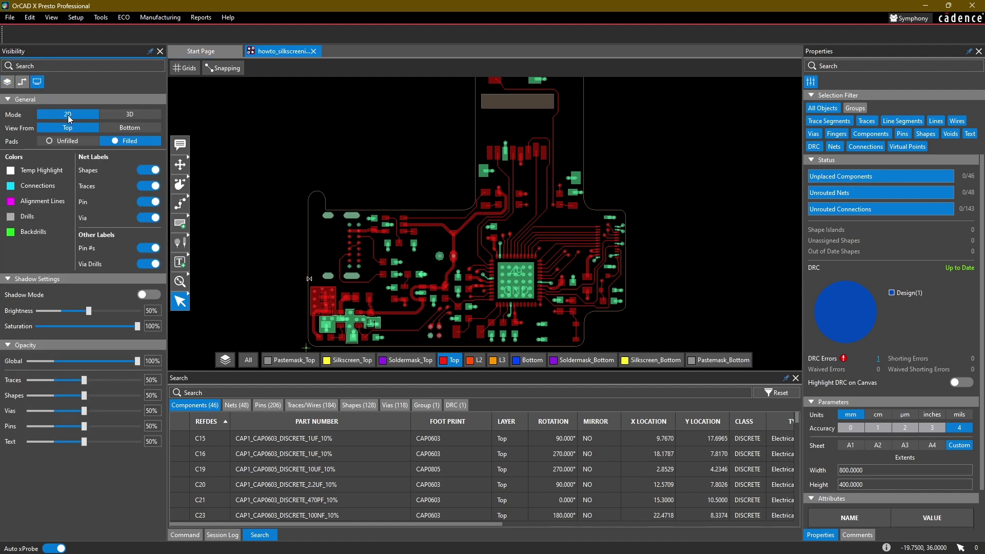
pyautogui.click(119, 115)
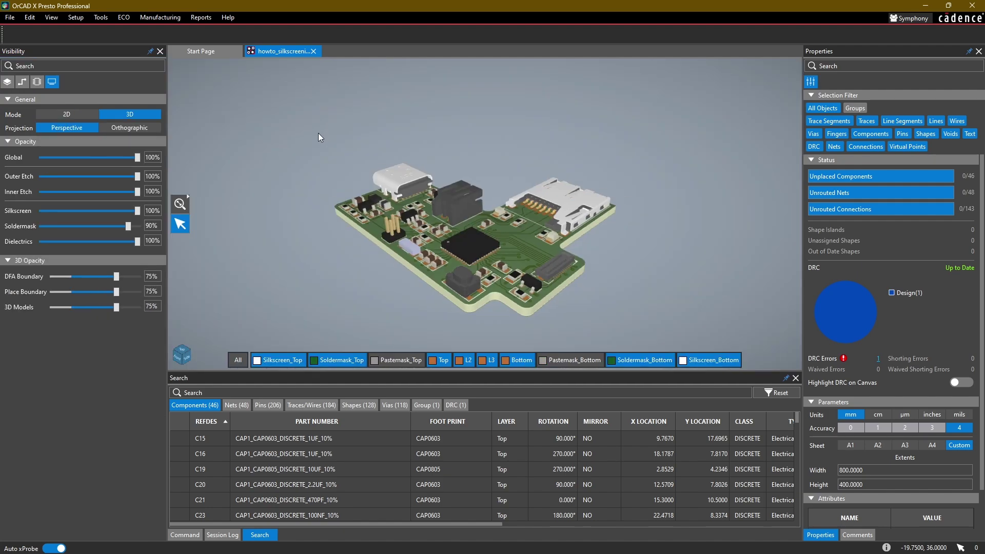
pyautogui.moveTo(319, 134); pyautogui.dragTo(358, 154, button='middle')
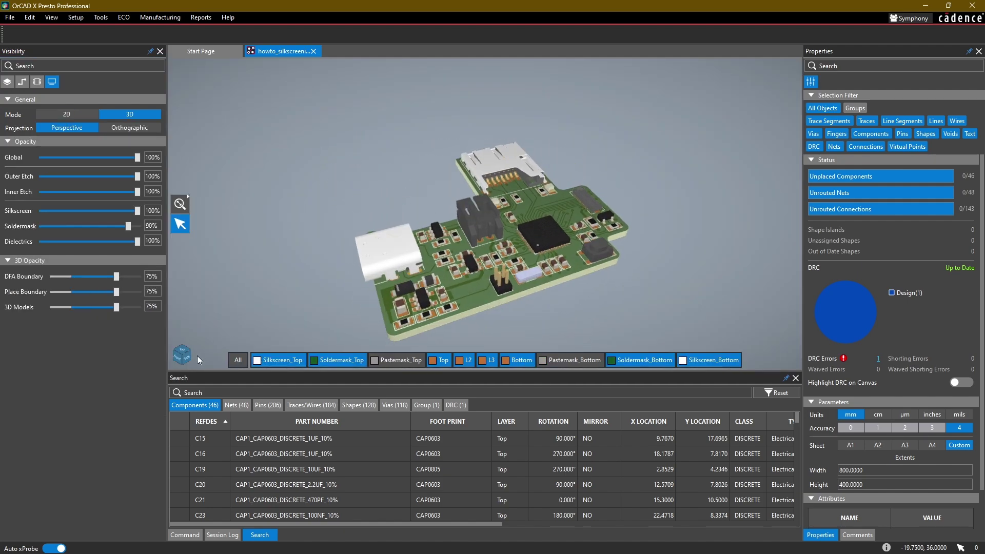
# Step: View the 3D board from the top and the bottom, ending in the Top Iso orientation
pyautogui.press('t')
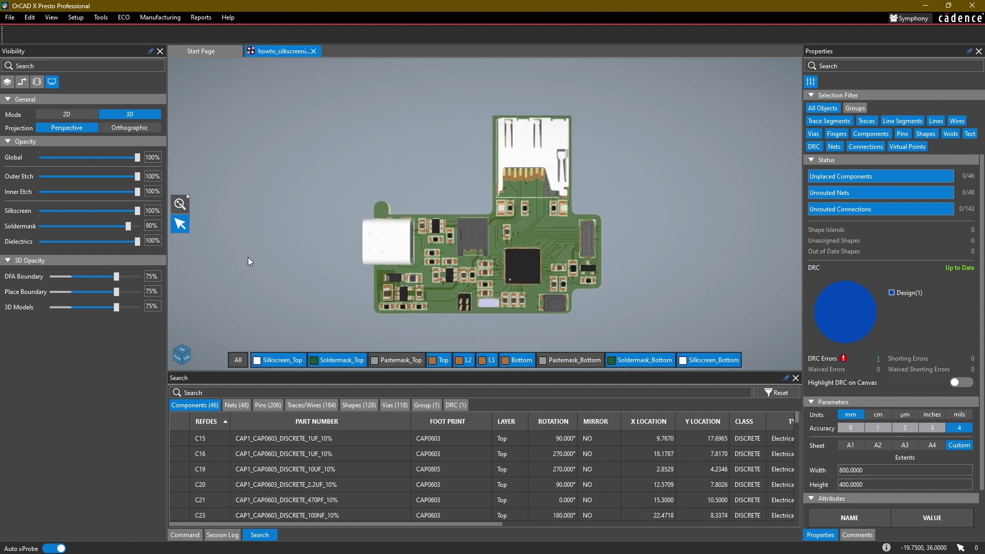
pyautogui.press('b')
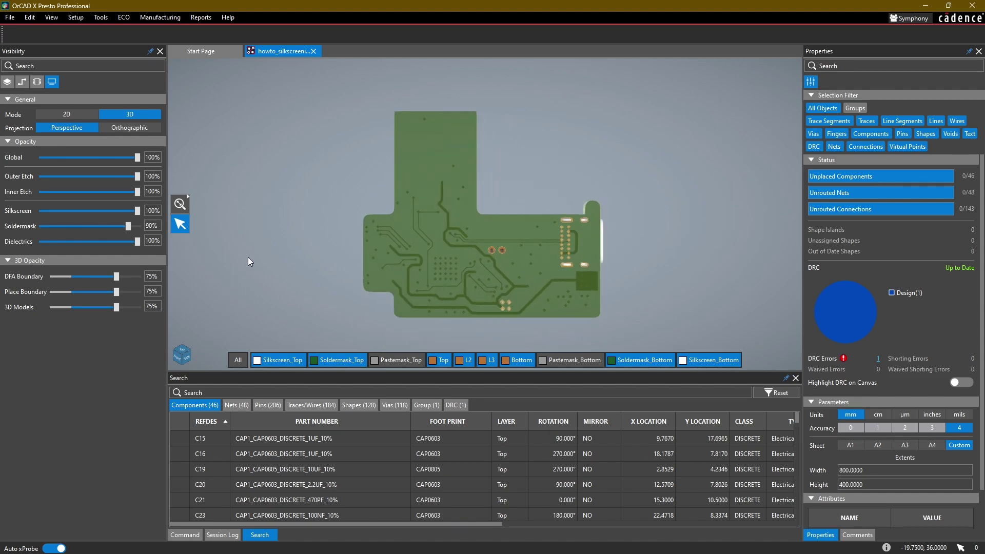
pyautogui.press('f')
pyautogui.press('t')
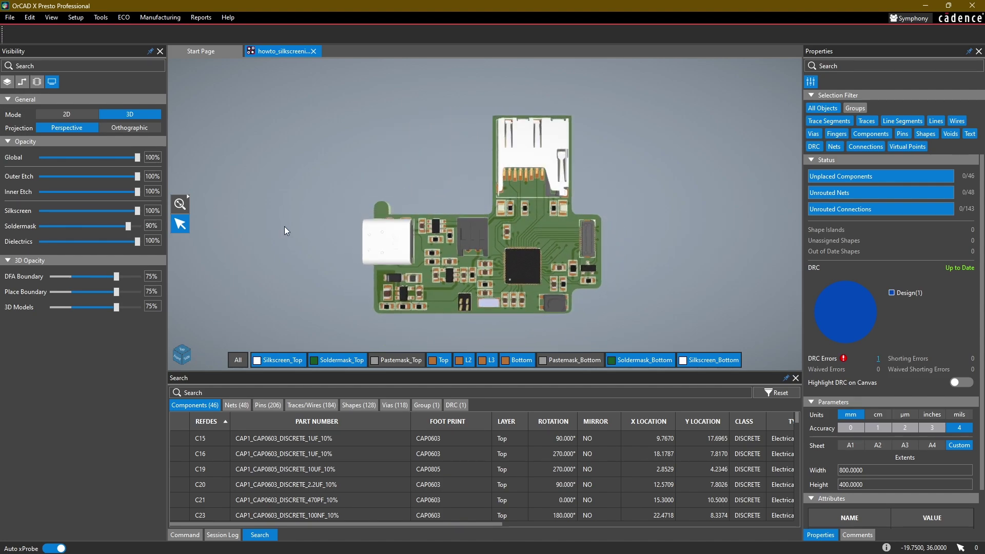
pyautogui.moveTo(297, 208); pyautogui.dragTo(298, 203, button='middle')
pyautogui.scroll(2, 302, 202)
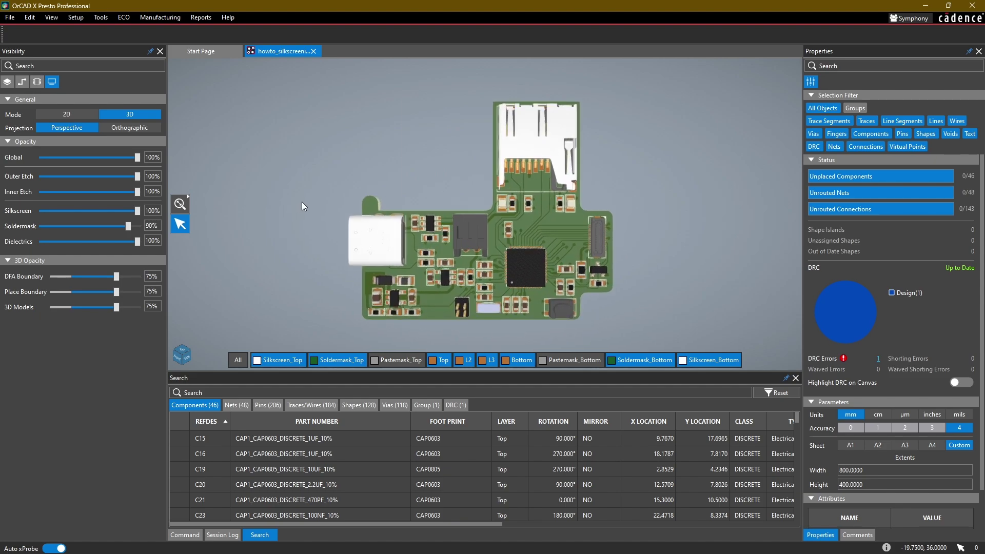
pyautogui.click(182, 353)
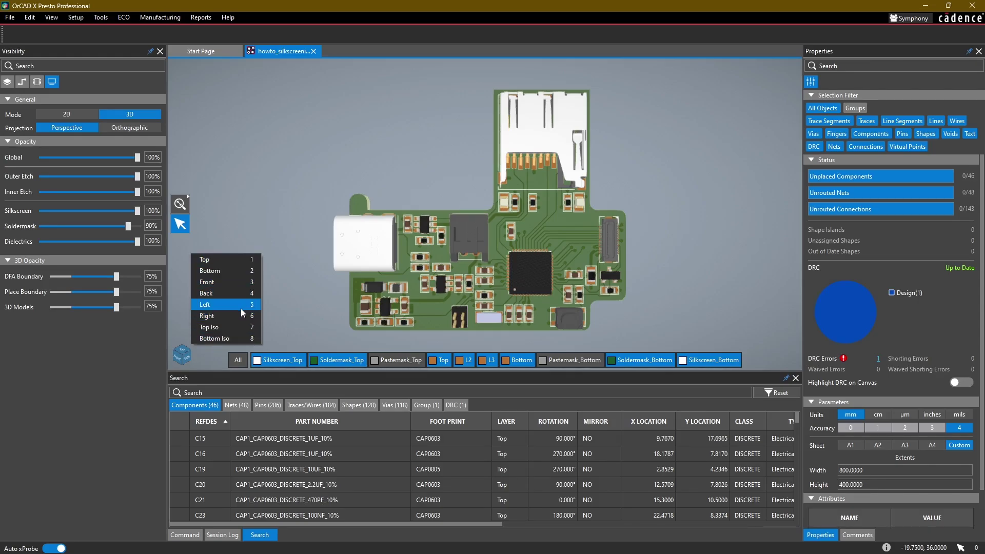
pyautogui.click(209, 328)
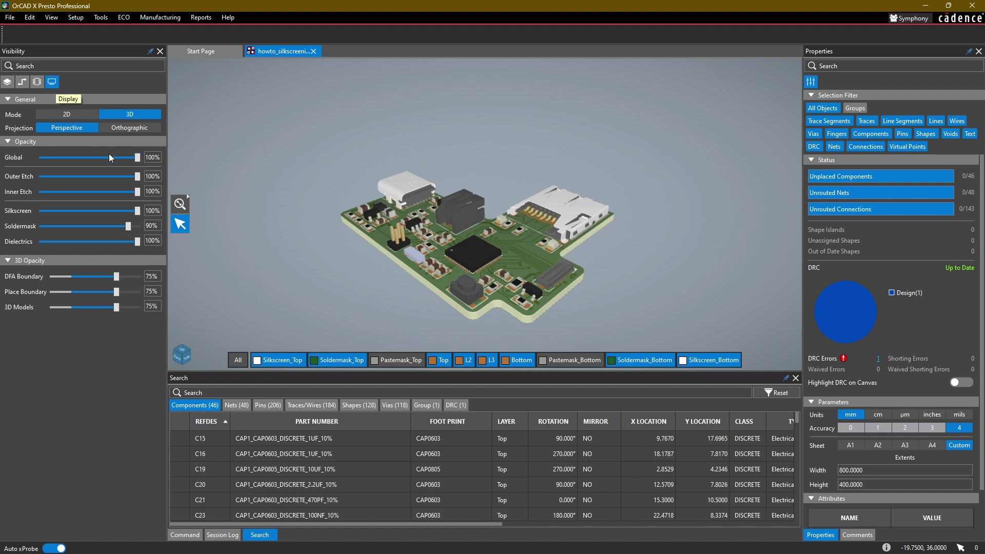
# Step: Try the layer opacity settings, return the soldermask to 90%, and examine the traces beneath it near the main chip
pyautogui.moveTo(136, 157); pyautogui.dragTo(160, 178)
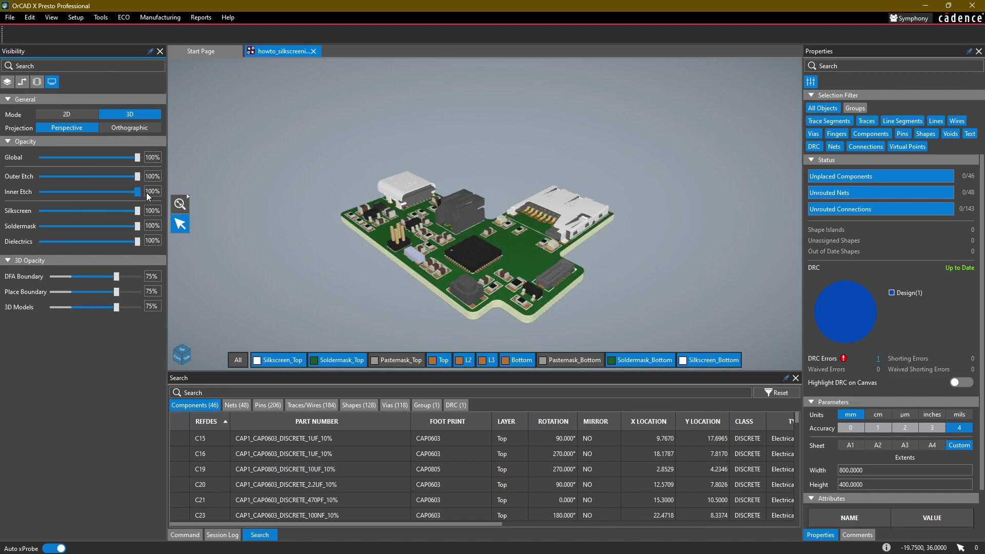
pyautogui.moveTo(137, 225)
pyautogui.mouseDown()
pyautogui.moveTo(93, 228)
pyautogui.moveTo(128, 229)
pyautogui.mouseUp()
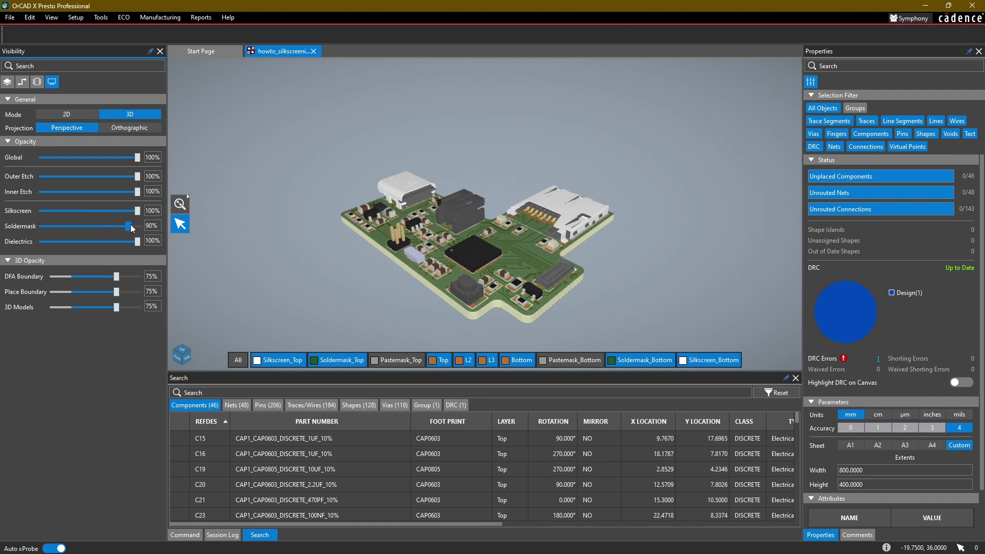
pyautogui.keyDown('shift'); pyautogui.moveTo(324, 210); pyautogui.dragTo(382, 233, button='middle'); pyautogui.keyUp('shift')
pyautogui.scroll(4, 554, 223)
pyautogui.scroll(8, 554, 224)
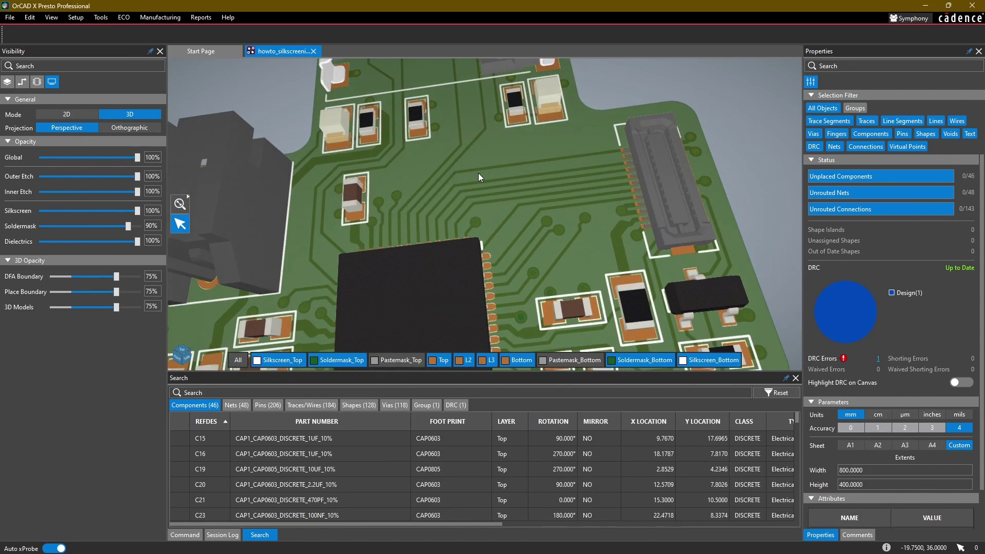
pyautogui.scroll(-4, 461, 139)
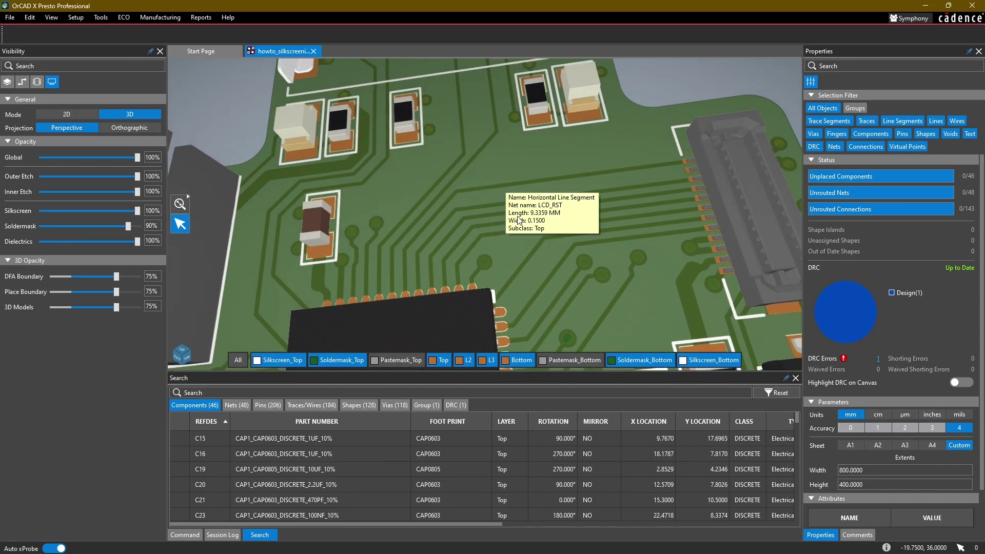
pyautogui.moveTo(129, 228)
pyautogui.mouseDown()
pyautogui.moveTo(139, 226)
pyautogui.moveTo(115, 232)
pyautogui.moveTo(128, 232)
pyautogui.mouseUp()
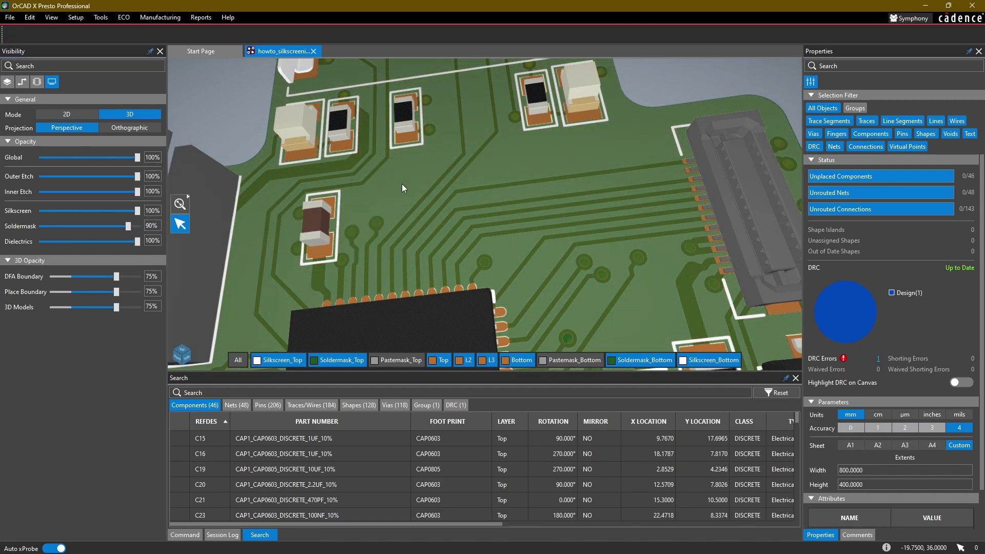
# Step: Examine the components along the board edge and try the 3D Models opacity, leaving it at 75%
pyautogui.moveTo(411, 179); pyautogui.dragTo(561, 166, button='middle')
pyautogui.scroll(-5, 500, 169)
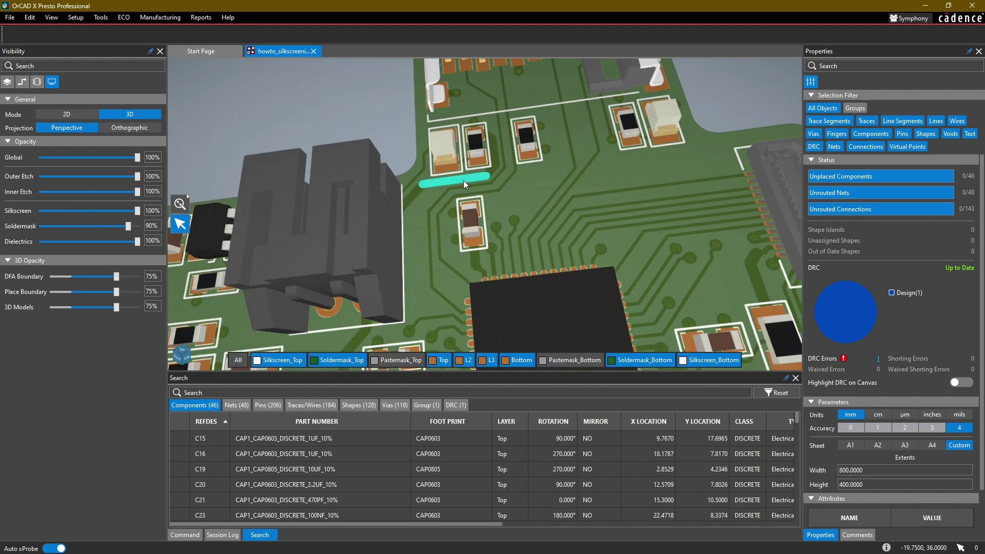
pyautogui.moveTo(389, 209); pyautogui.dragTo(468, 115, button='middle')
pyautogui.moveTo(303, 231); pyautogui.dragTo(421, 174, button='middle')
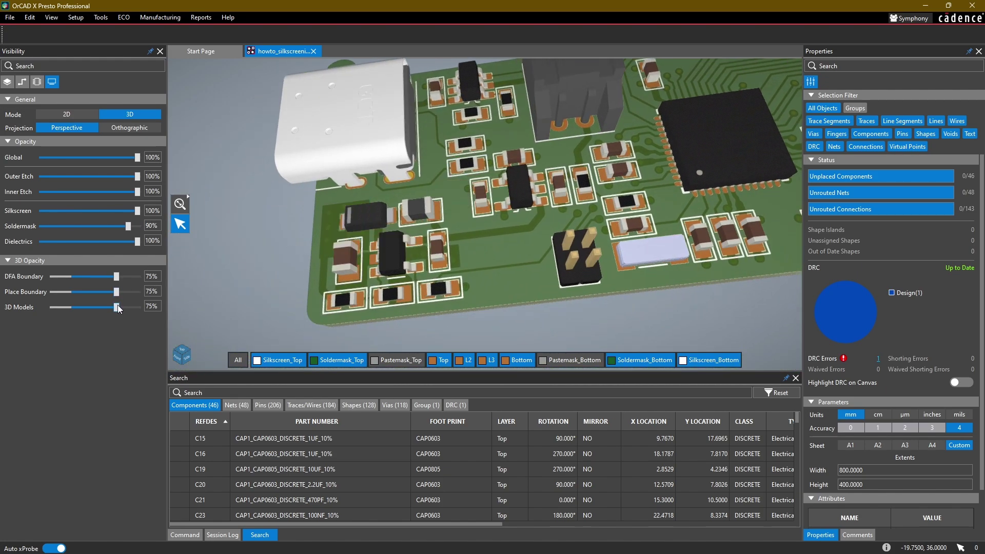
pyautogui.moveTo(117, 307); pyautogui.dragTo(121, 306)
pyautogui.moveTo(118, 307)
pyautogui.mouseDown()
pyautogui.moveTo(104, 310)
pyautogui.moveTo(115, 305)
pyautogui.mouseUp()
# Step: Bring up the list of 3D component bodies and examine the board's components up close, ending at the large square chip
pyautogui.click(37, 82)
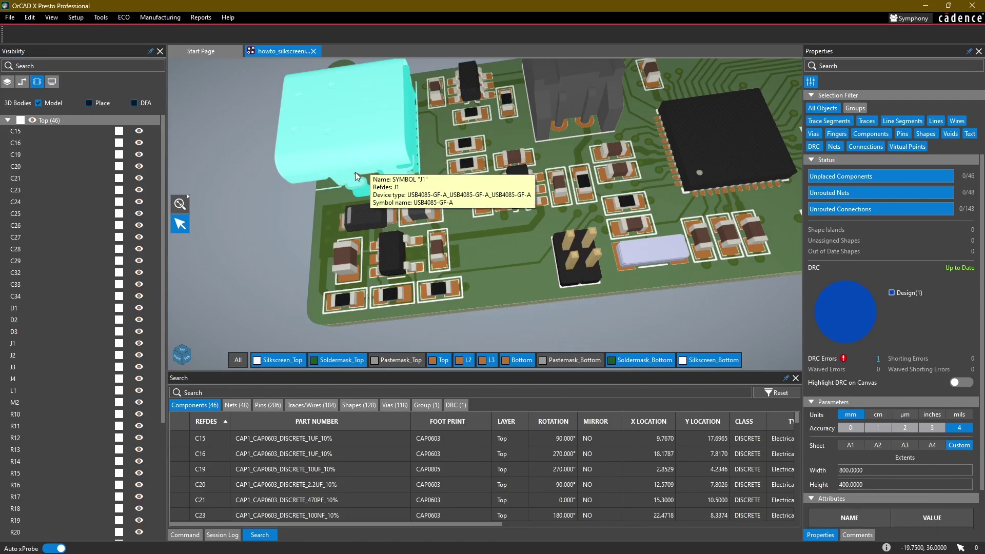
pyautogui.press('Home')
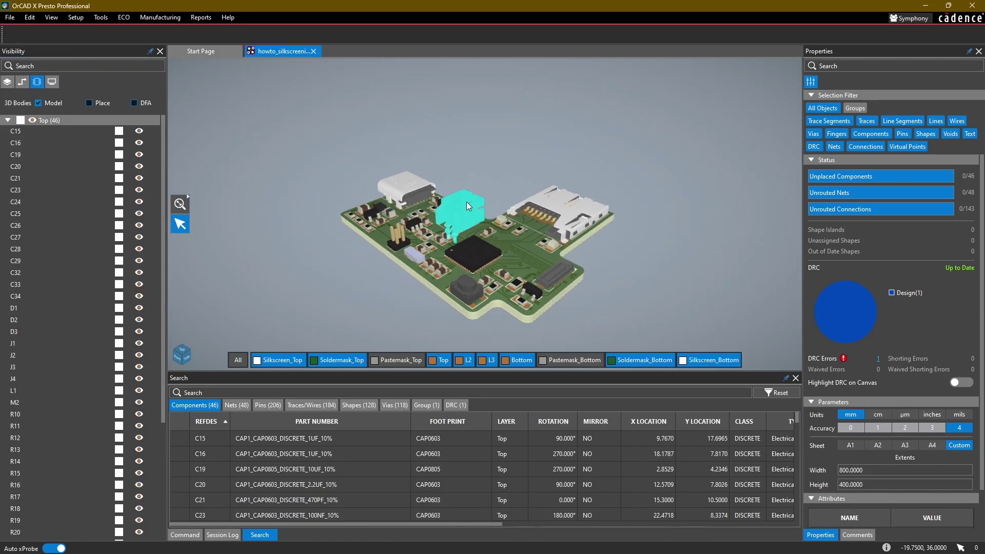
pyautogui.scroll(6, 472, 226)
pyautogui.keyDown('shift'); pyautogui.moveTo(449, 196); pyautogui.dragTo(442, 201, button='middle'); pyautogui.keyUp('shift')
pyautogui.moveTo(512, 168); pyautogui.dragTo(514, 142, button='middle')
pyautogui.moveTo(514, 142); pyautogui.dragTo(440, 152)
pyautogui.keyDown('shift'); pyautogui.moveTo(440, 153); pyautogui.dragTo(446, 241, button='middle'); pyautogui.keyUp('shift')
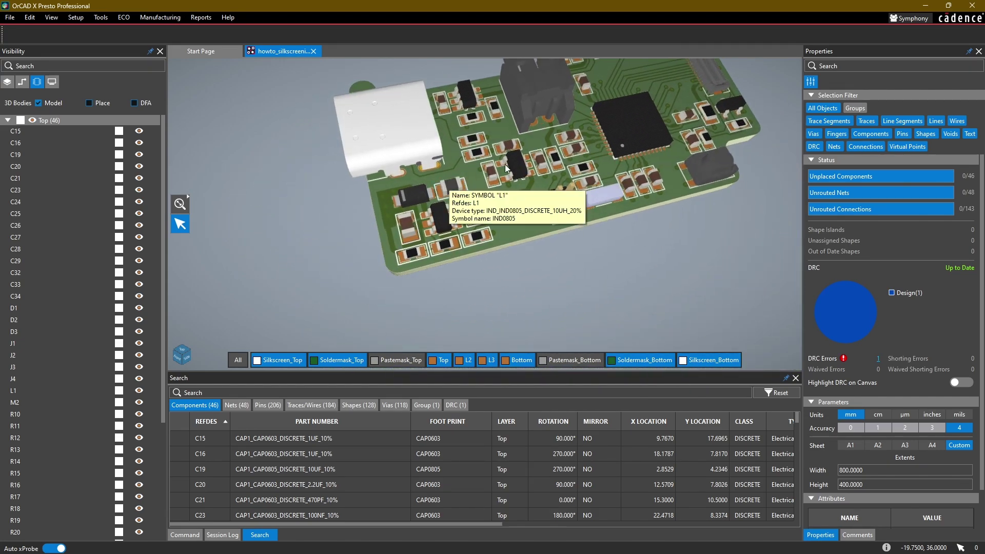
pyautogui.moveTo(622, 132); pyautogui.dragTo(512, 214, button='middle')
pyautogui.scroll(5, 512, 213)
pyautogui.moveTo(496, 163); pyautogui.dragTo(486, 216)
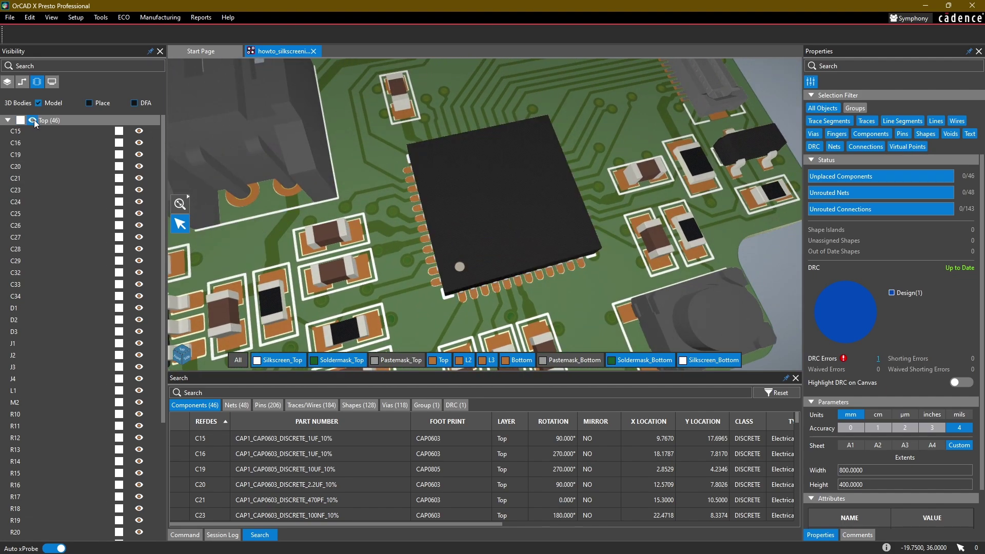
# Step: Search the visibility settings for u7 and select component U7 in the top-side 3D body list
pyautogui.click(60, 66)
pyautogui.write('u7')
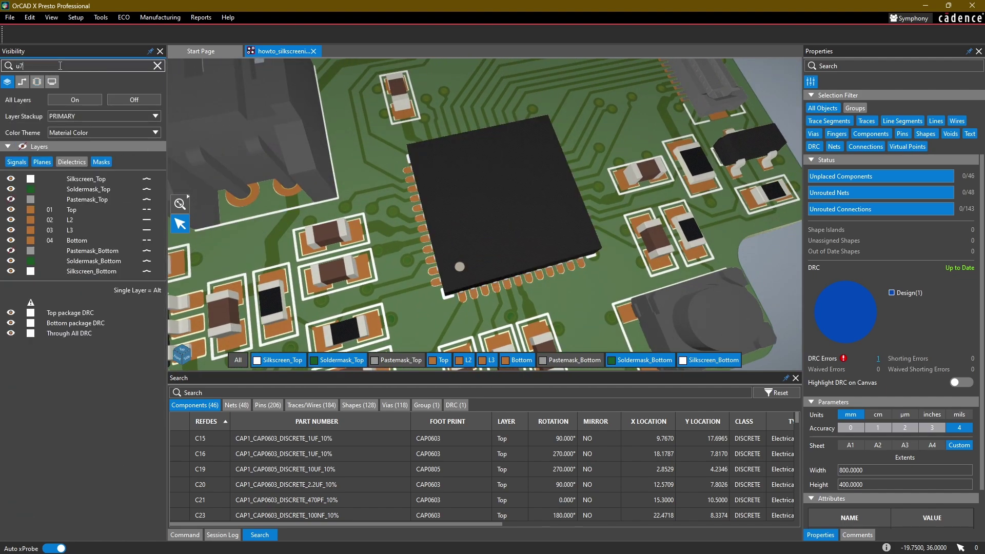
pyautogui.click(35, 80)
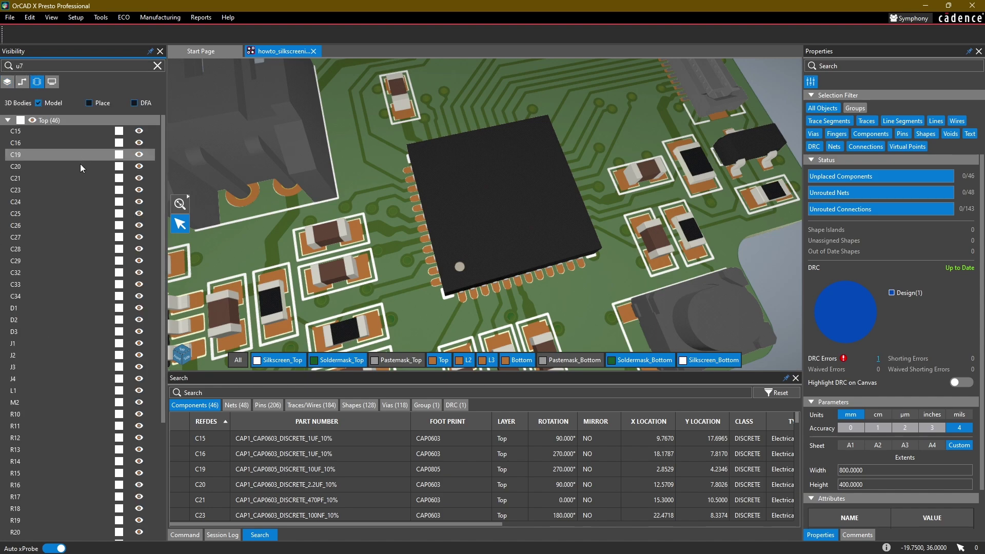
pyautogui.scroll(-5, 76, 190)
pyautogui.click(30, 495)
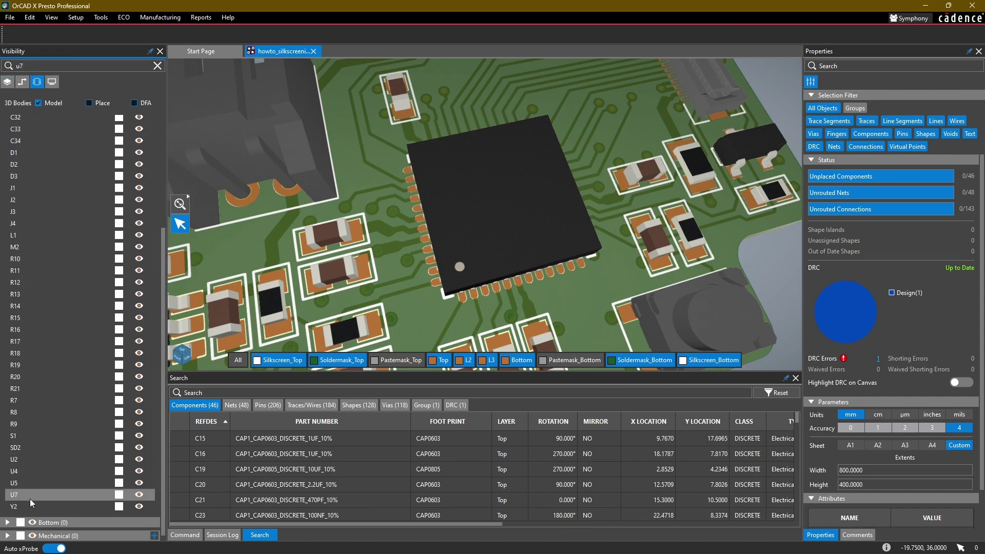
# Step: Hide the 3D model of U7 and examine the pads and vias beneath it
pyautogui.click(139, 495)
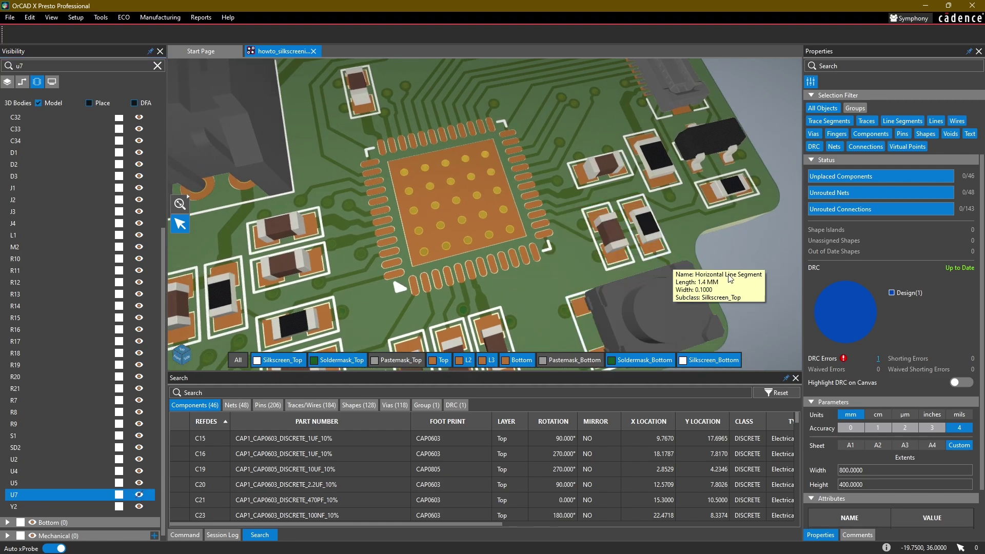
pyautogui.scroll(4, 441, 199)
pyautogui.moveTo(473, 138)
pyautogui.mouseDown(button='middle')
pyautogui.moveTo(470, 157)
pyautogui.moveTo(483, 151)
pyautogui.moveTo(469, 153)
pyautogui.moveTo(478, 149)
pyautogui.moveTo(471, 134)
pyautogui.mouseUp(button='middle')
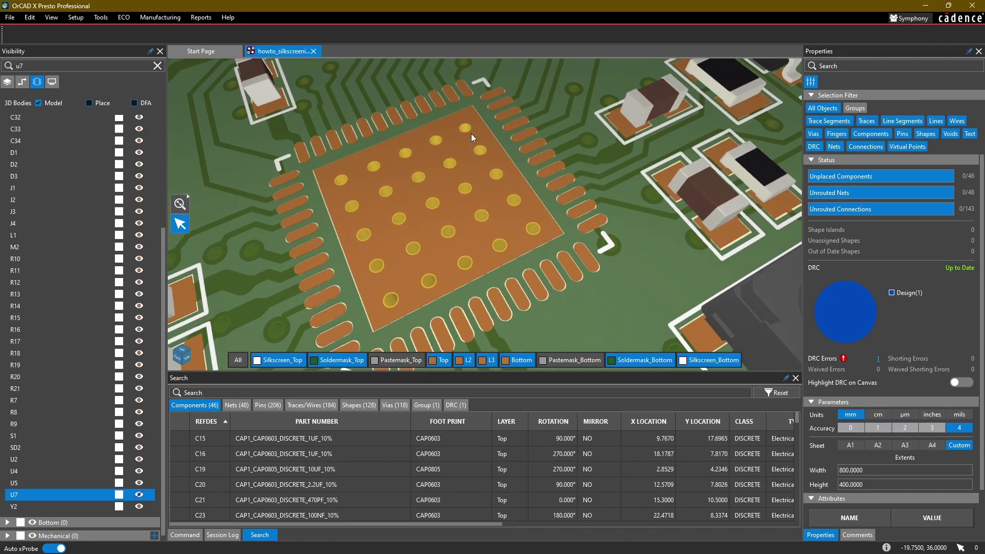
# Step: Show the 3D model of U7 again, make it transparent, and inspect it from another angle
pyautogui.click(139, 495)
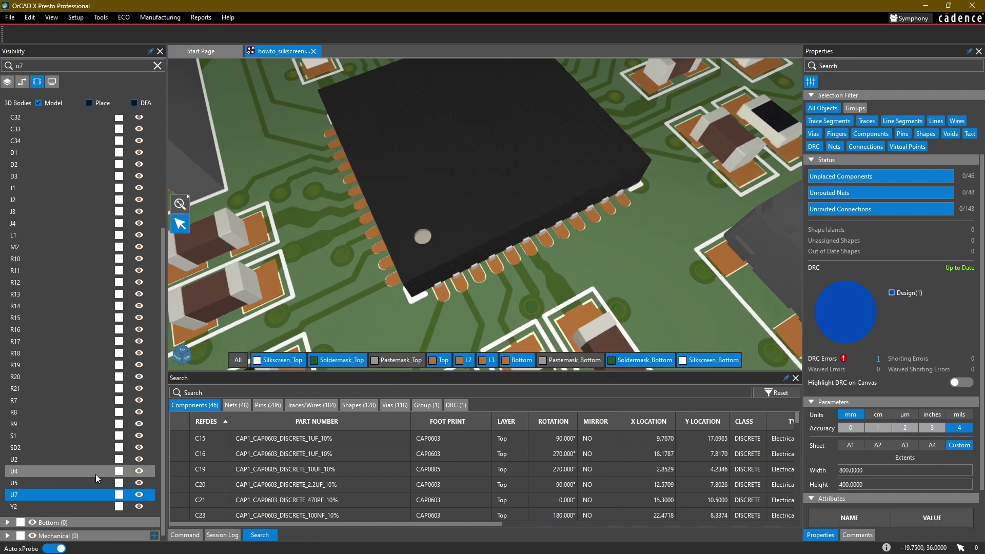
pyautogui.click(118, 495)
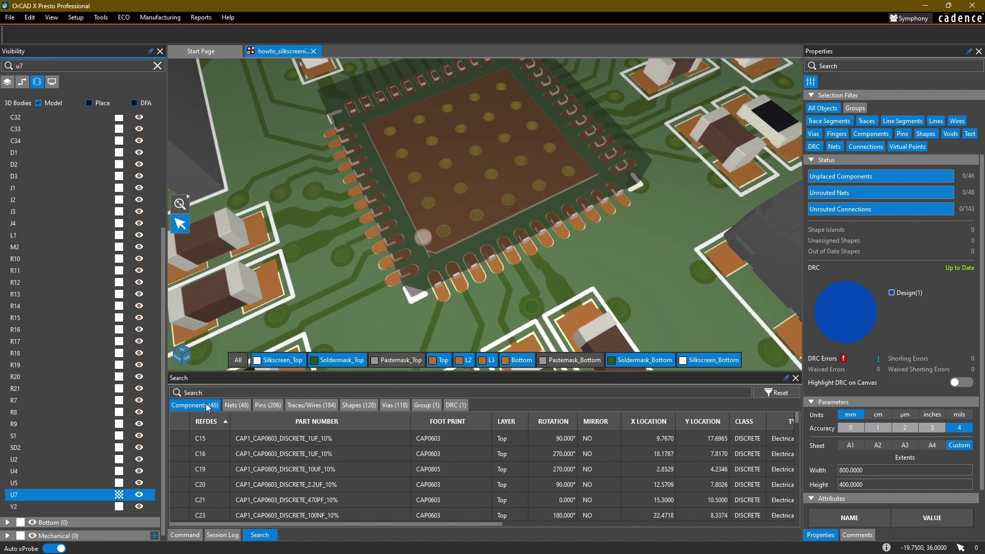
pyautogui.moveTo(302, 331); pyautogui.dragTo(323, 271)
pyautogui.moveTo(323, 272); pyautogui.dragTo(372, 232, button='middle')
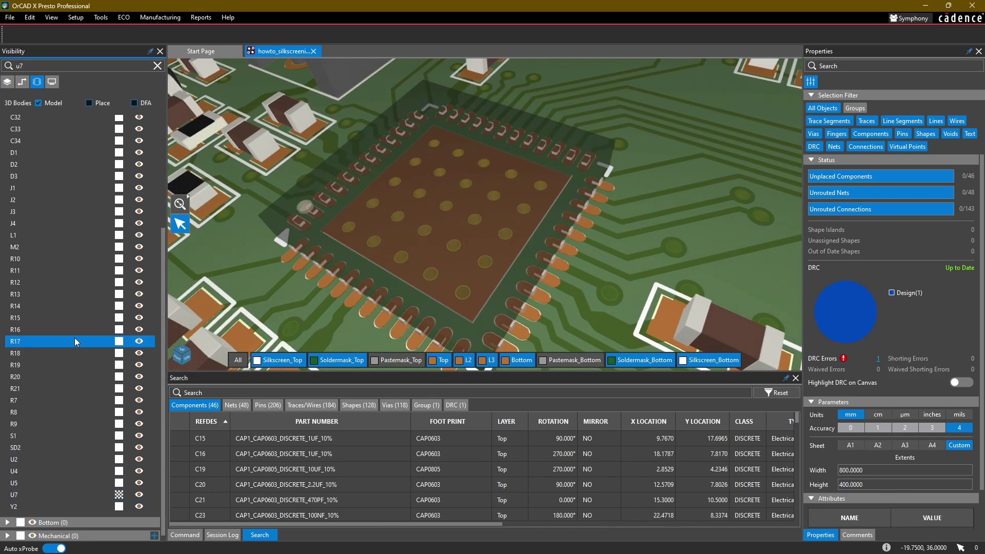
# Step: Make the 3D models of R17, R18, R19, R20, R21 and R7 transparent as a group, and hide them
pyautogui.moveTo(75, 337); pyautogui.dragTo(62, 395)
pyautogui.rightClick(71, 372)
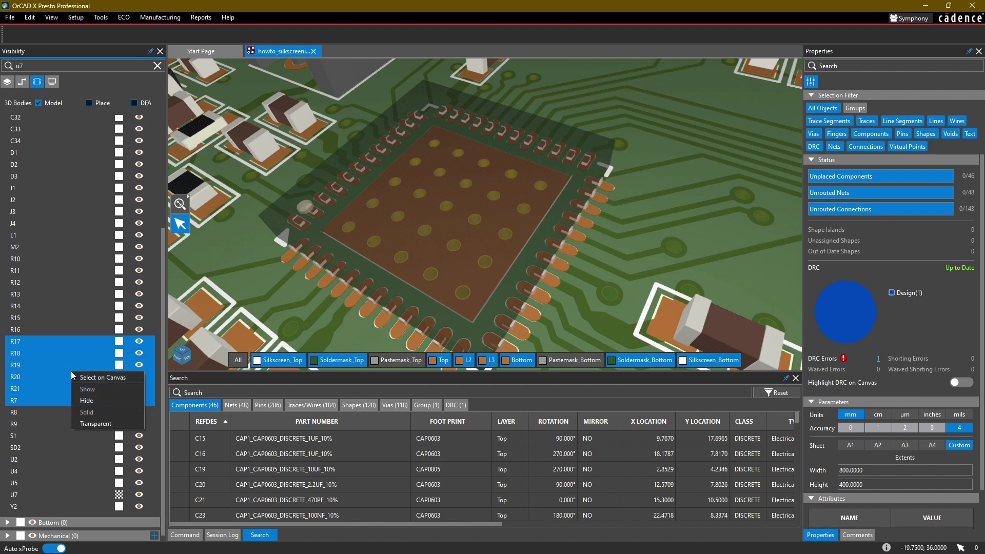
pyautogui.click(97, 420)
pyautogui.rightClick(88, 363)
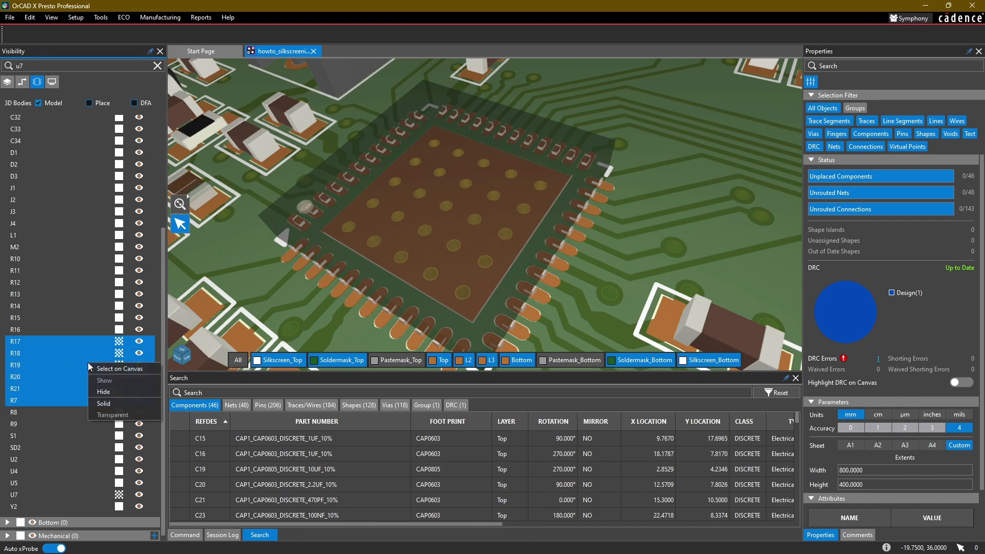
pyautogui.click(101, 393)
# Step: Show the 3D models of R17, R18, R19, R20, R21 and R7 again, and make them solid
pyautogui.rightClick(90, 369)
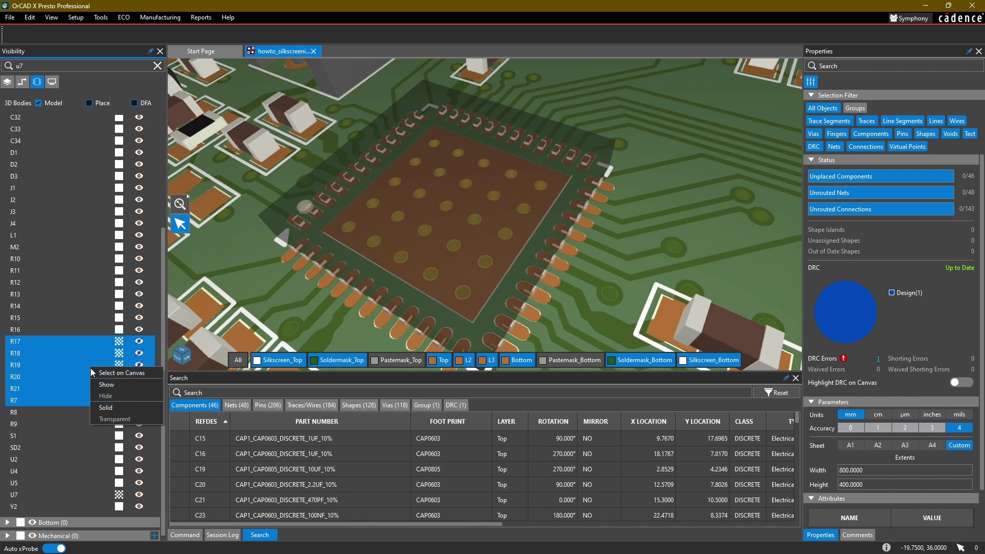
pyautogui.click(104, 385)
pyautogui.rightClick(93, 371)
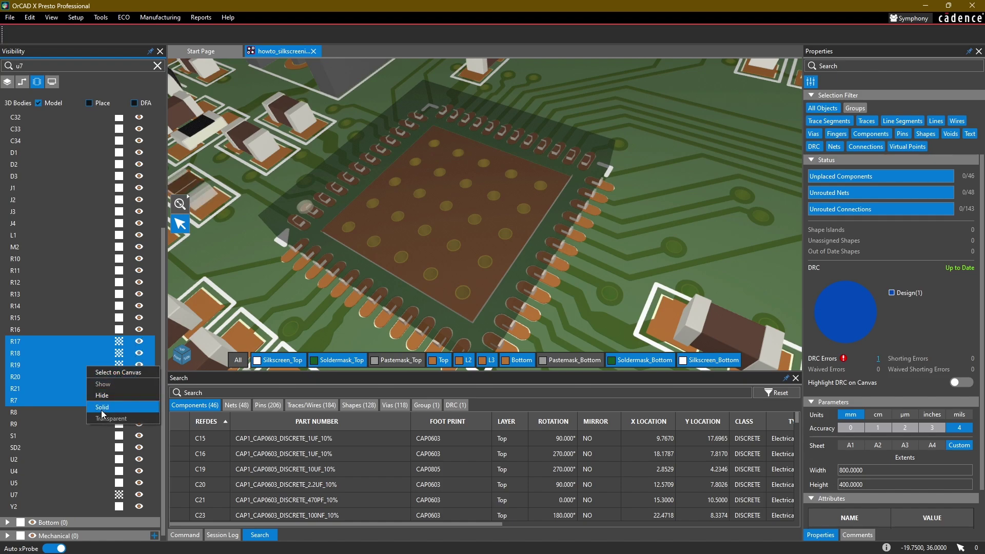
pyautogui.click(100, 408)
pyautogui.scroll(-6, 304, 282)
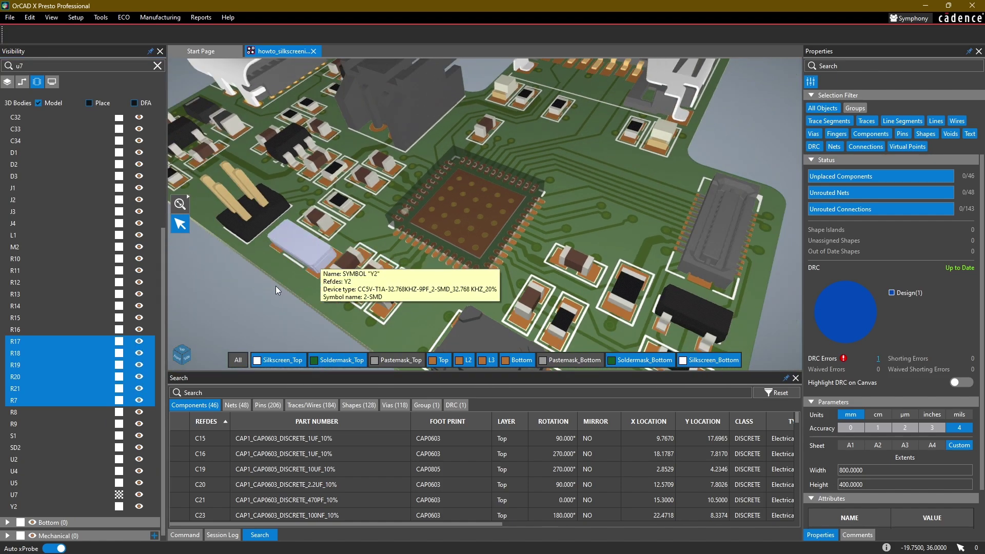
# Step: Clear the group selection in the 3D body list and make the 3D model of U7 solid again
pyautogui.click(65, 318)
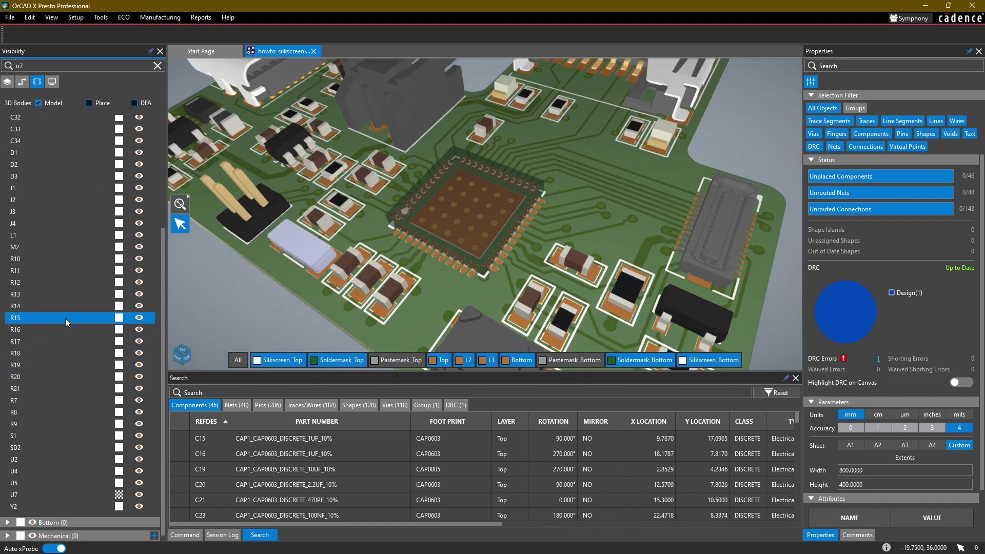
pyautogui.scroll(5, 77, 313)
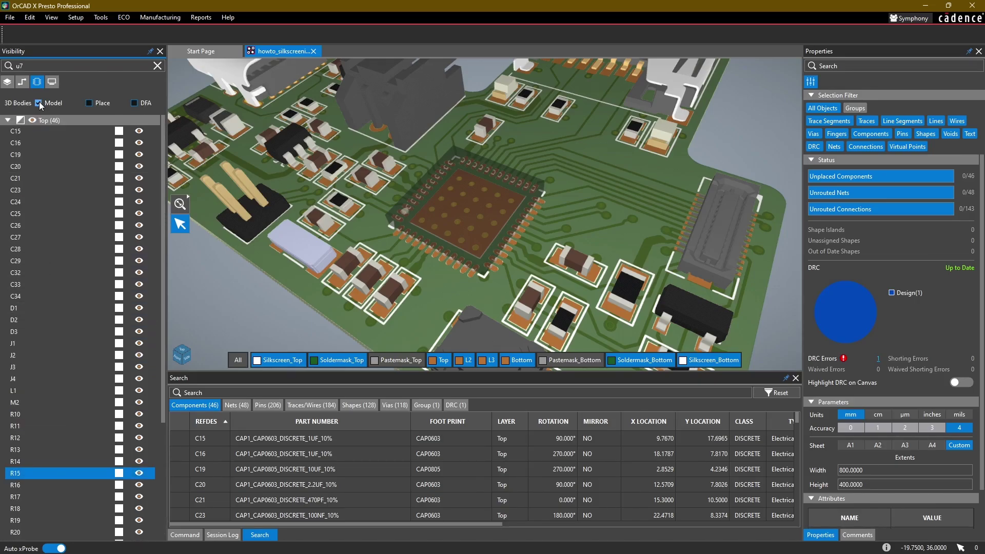
pyautogui.scroll(-4, 115, 416)
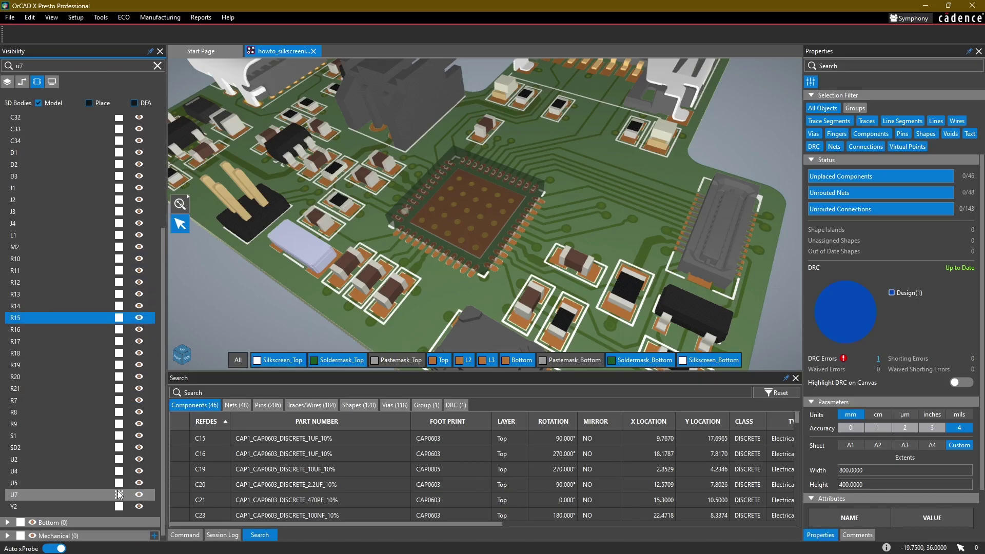
pyautogui.click(118, 496)
pyautogui.scroll(4, 78, 278)
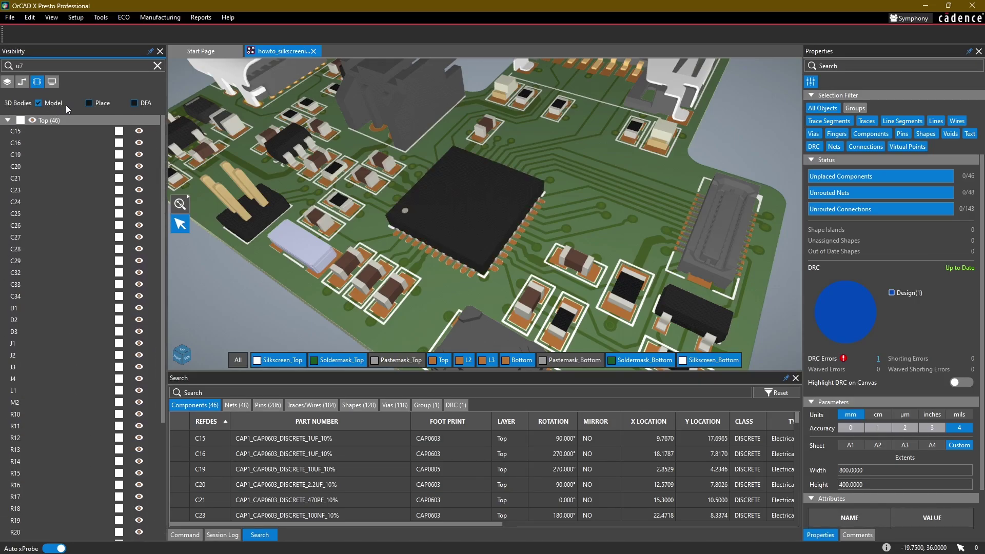
# Step: Turn off the component models and preview the Place bodies and the DFA bodies one after the other
pyautogui.click(39, 102)
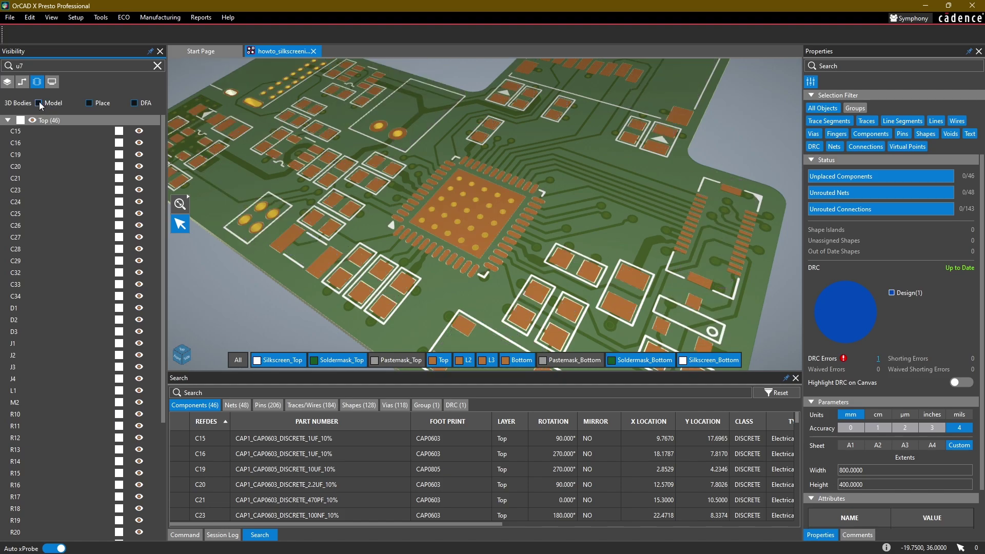
pyautogui.click(89, 103)
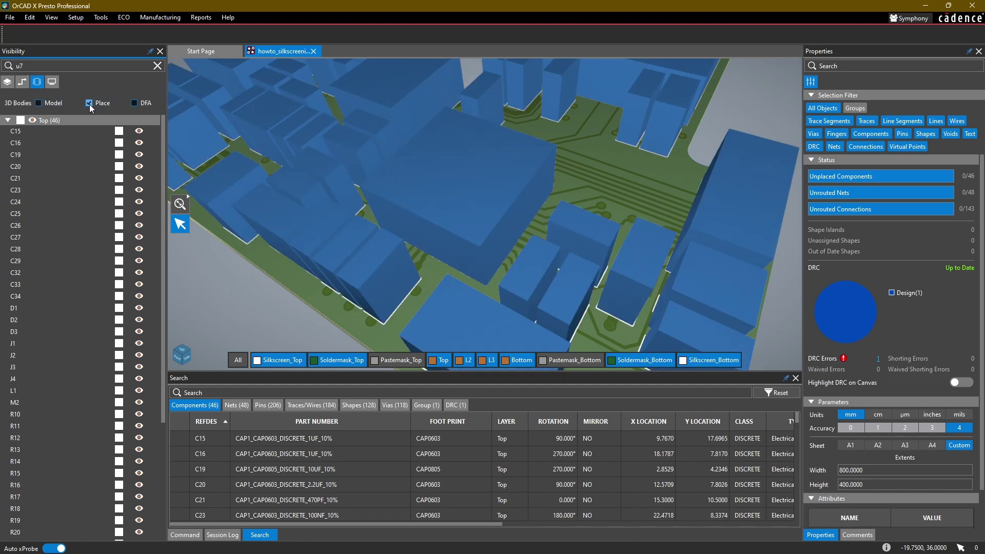
pyautogui.click(89, 103)
pyautogui.click(135, 103)
pyautogui.click(134, 104)
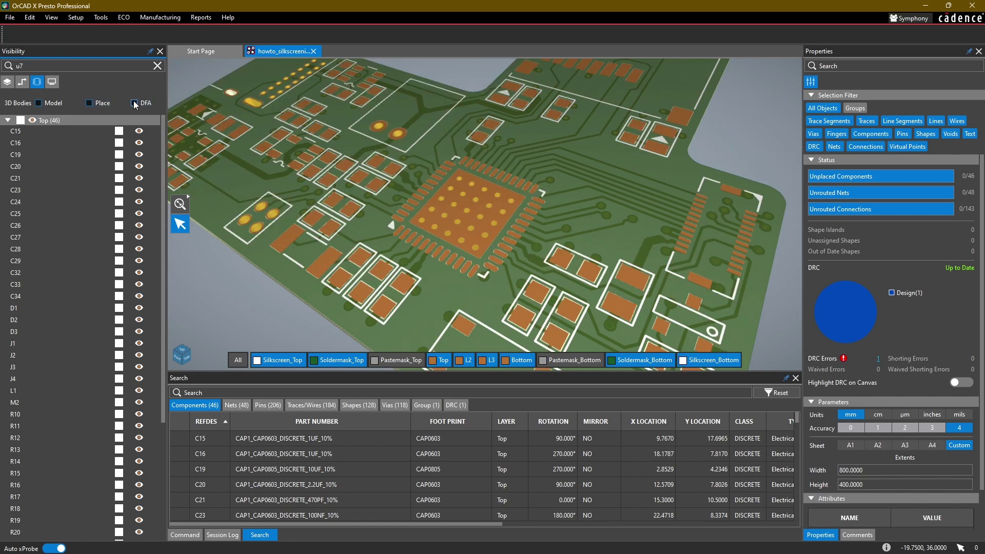
# Step: Display the DFA and Place bodies across a wider view of the board, and turn them off
pyautogui.scroll(-1, 256, 152)
pyautogui.scroll(-1, 214, 171)
pyautogui.moveTo(276, 180); pyautogui.dragTo(259, 180, button='middle')
pyautogui.scroll(-1, 259, 179)
pyautogui.click(134, 103)
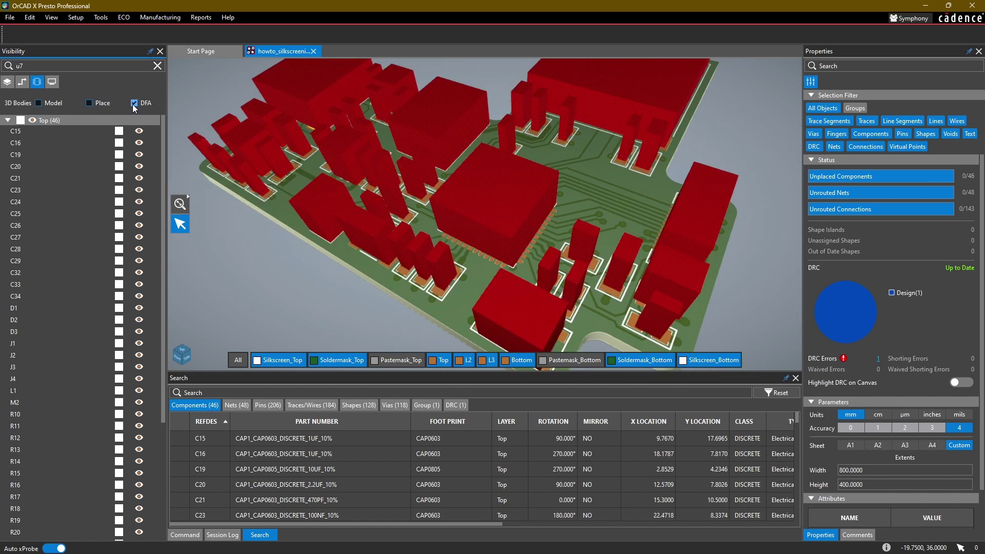
pyautogui.click(89, 103)
pyautogui.click(134, 102)
# Step: Turn the component 3D models back on and view the board from the connector side
pyautogui.click(38, 102)
pyautogui.click(39, 103)
pyautogui.click(39, 103)
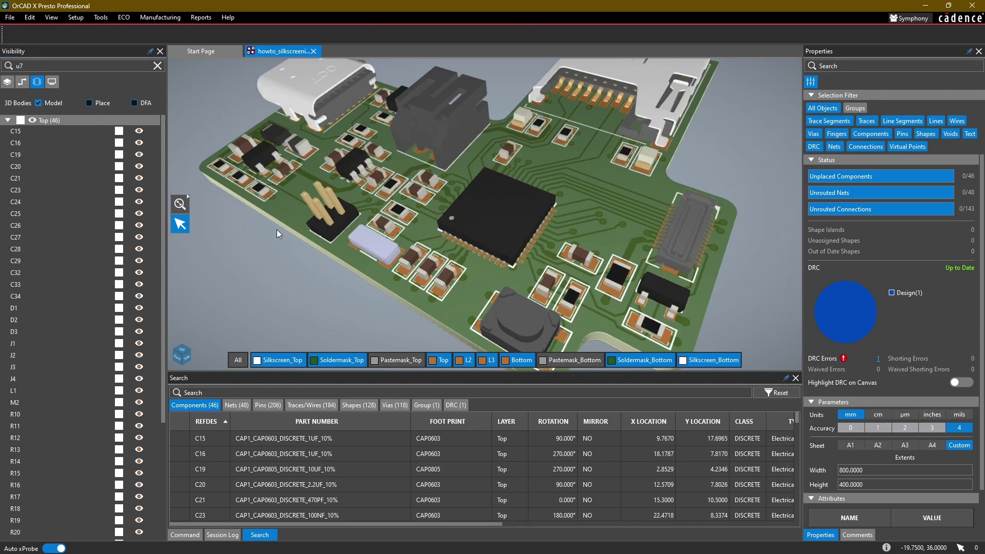
pyautogui.moveTo(276, 229); pyautogui.dragTo(310, 176, button='middle')
# Step: Include the dielectrics in the layer list and bring the board's edge into view
pyautogui.click(7, 84)
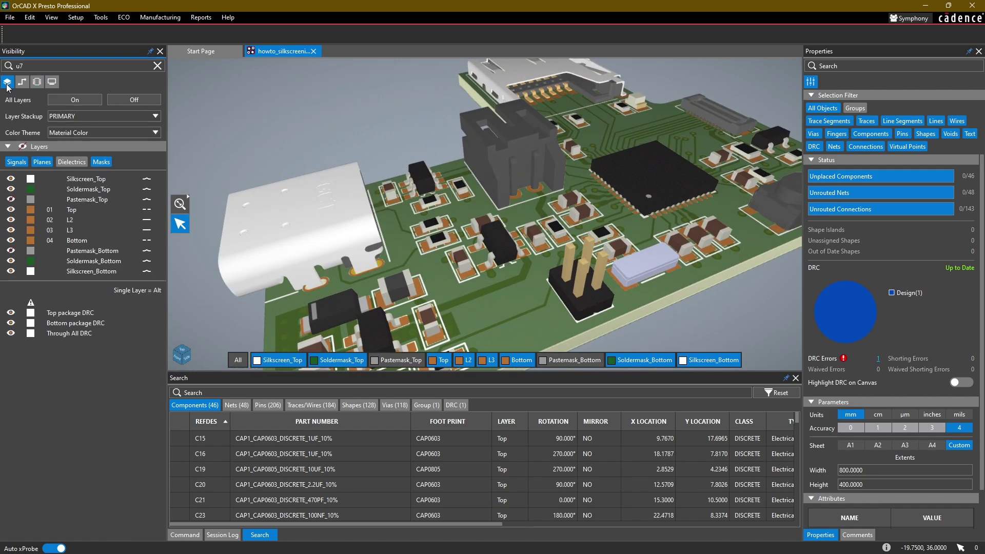
pyautogui.click(65, 162)
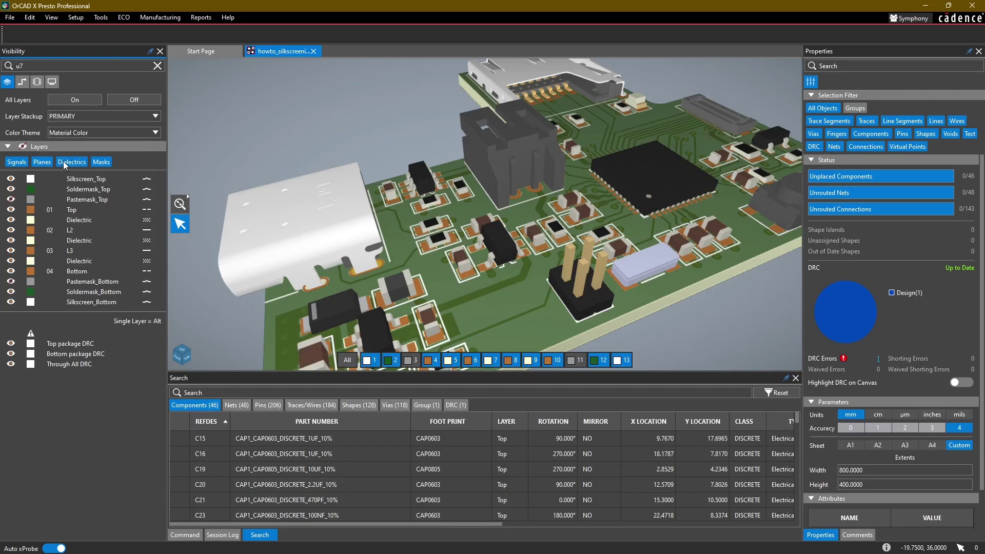
pyautogui.moveTo(600, 339); pyautogui.dragTo(573, 281, button='middle')
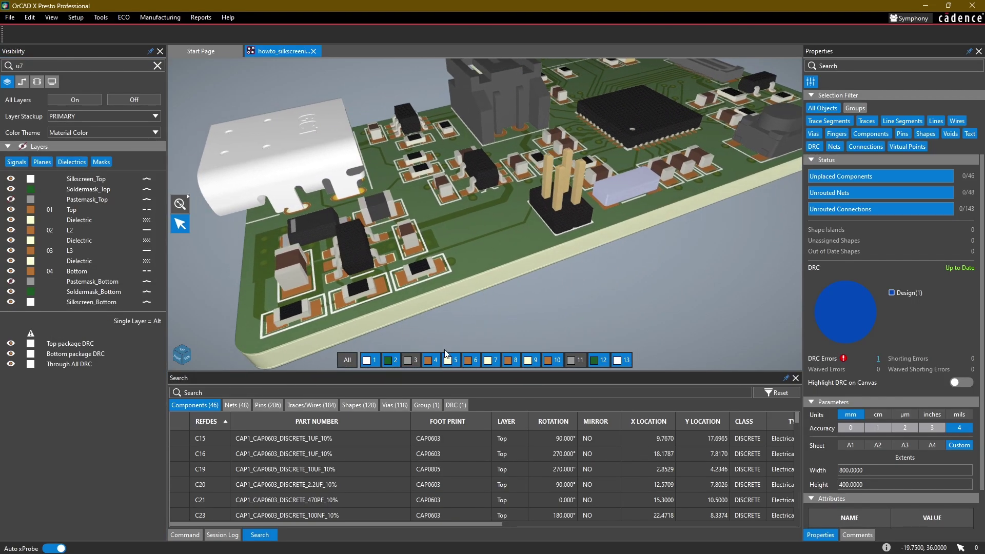
# Step: Hide the dielectric, soldermask, silkscreen, L2 and L3 layers, keeping only the Top and Bottom copper displayed
pyautogui.click(449, 361)
pyautogui.click(491, 361)
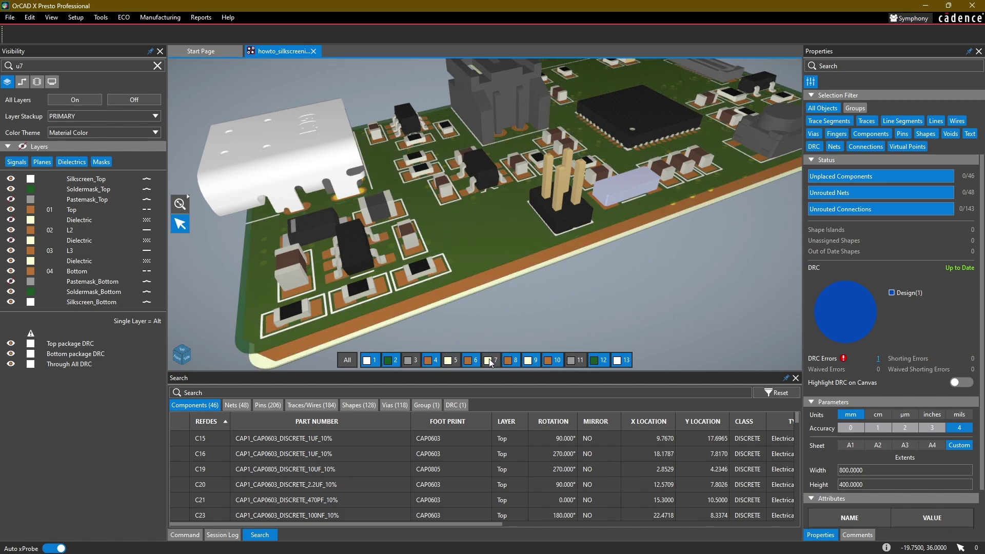
pyautogui.click(531, 362)
pyautogui.click(603, 361)
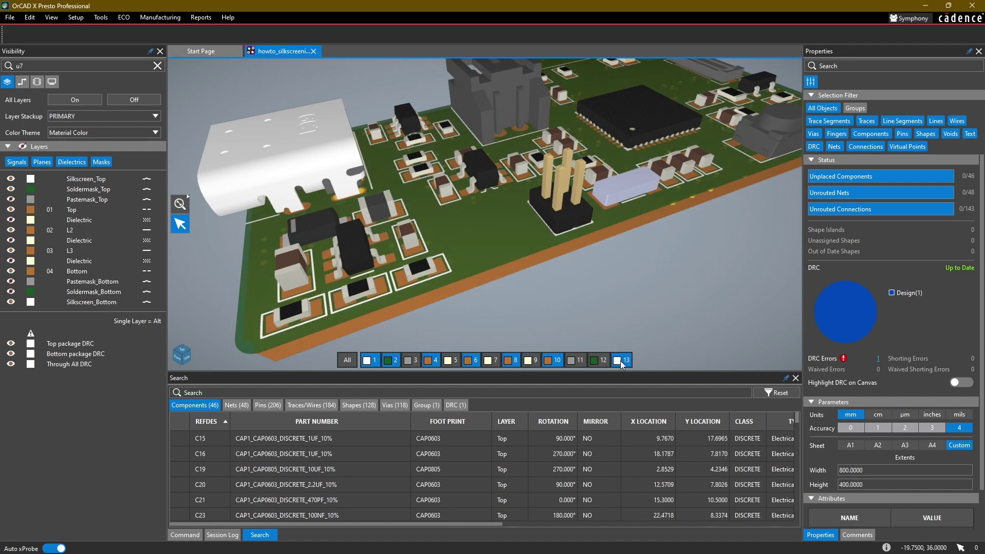
pyautogui.click(619, 362)
pyautogui.click(390, 361)
pyautogui.click(376, 361)
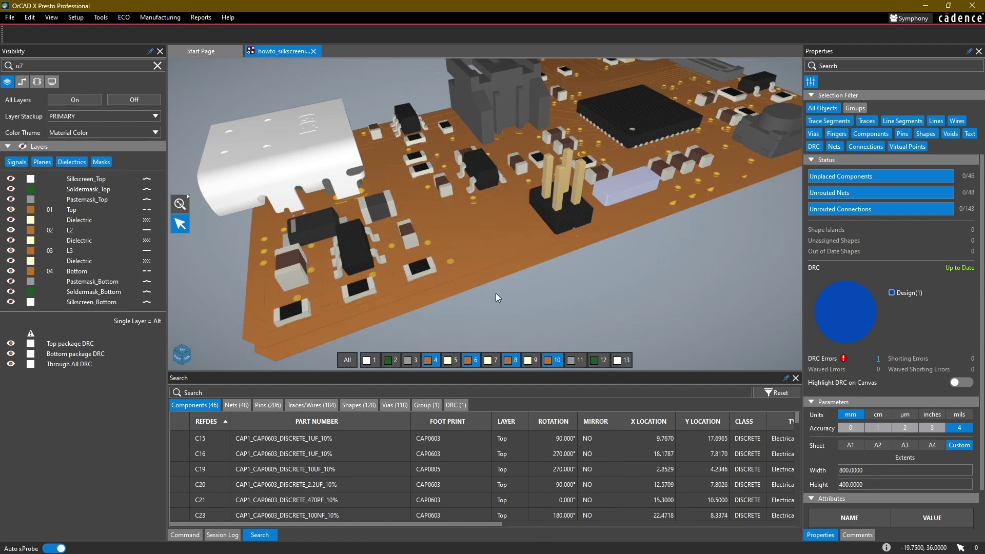
pyautogui.click(471, 361)
pyautogui.click(511, 361)
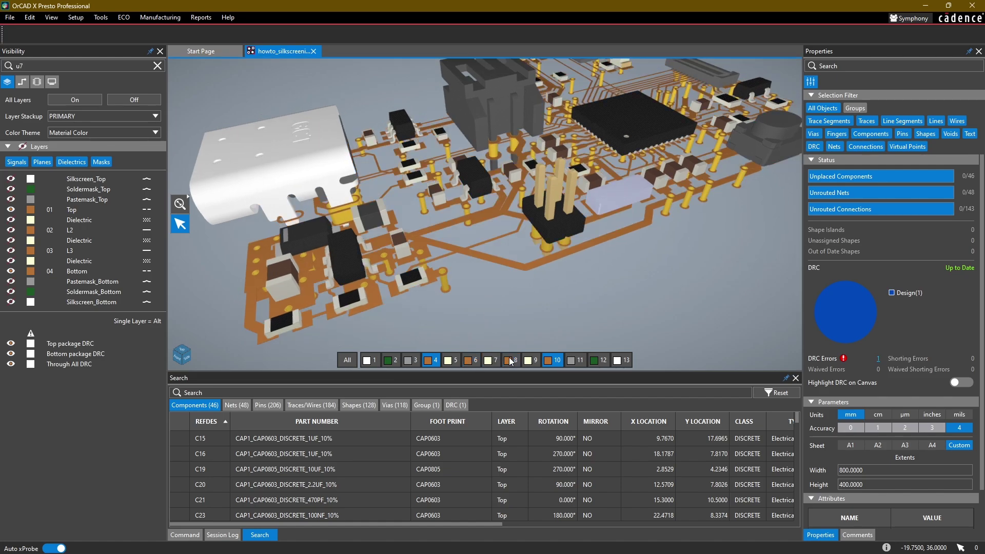
# Step: Examine the traces and via barrels between the Top and Bottom copper from several angles and close up
pyautogui.moveTo(522, 305)
pyautogui.mouseDown(button='middle')
pyautogui.moveTo(536, 293)
pyautogui.moveTo(516, 277)
pyautogui.moveTo(488, 275)
pyautogui.moveTo(477, 288)
pyautogui.moveTo(485, 300)
pyautogui.moveTo(519, 240)
pyautogui.moveTo(515, 288)
pyautogui.mouseUp(button='middle')
pyautogui.moveTo(334, 260); pyautogui.dragTo(316, 272, button='middle')
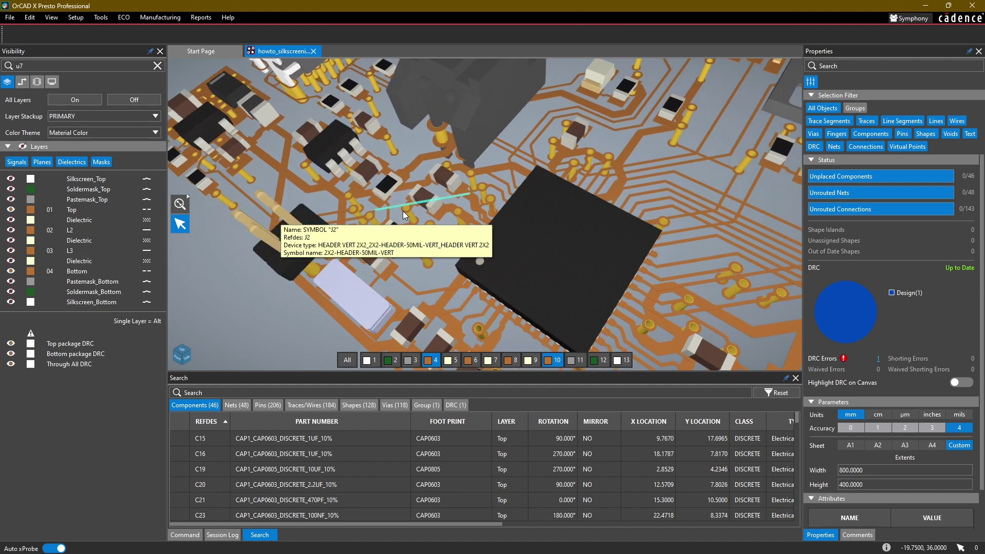
pyautogui.moveTo(496, 217); pyautogui.dragTo(466, 198, button='middle')
pyautogui.scroll(5, 467, 198)
pyautogui.scroll(-5, 527, 199)
pyautogui.moveTo(527, 200); pyautogui.dragTo(478, 194, button='middle')
pyautogui.scroll(2, 577, 248)
pyautogui.scroll(4, 565, 279)
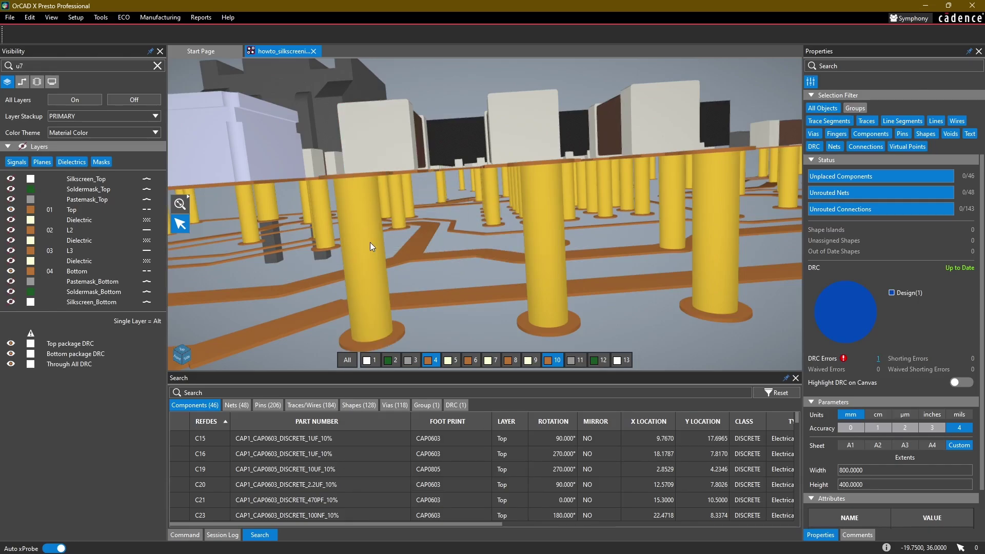
# Step: Return to an overview of the board and show all layers again
pyautogui.scroll(-4, 437, 240)
pyautogui.scroll(-4, 437, 240)
pyautogui.moveTo(356, 180); pyautogui.dragTo(326, 161, button='middle')
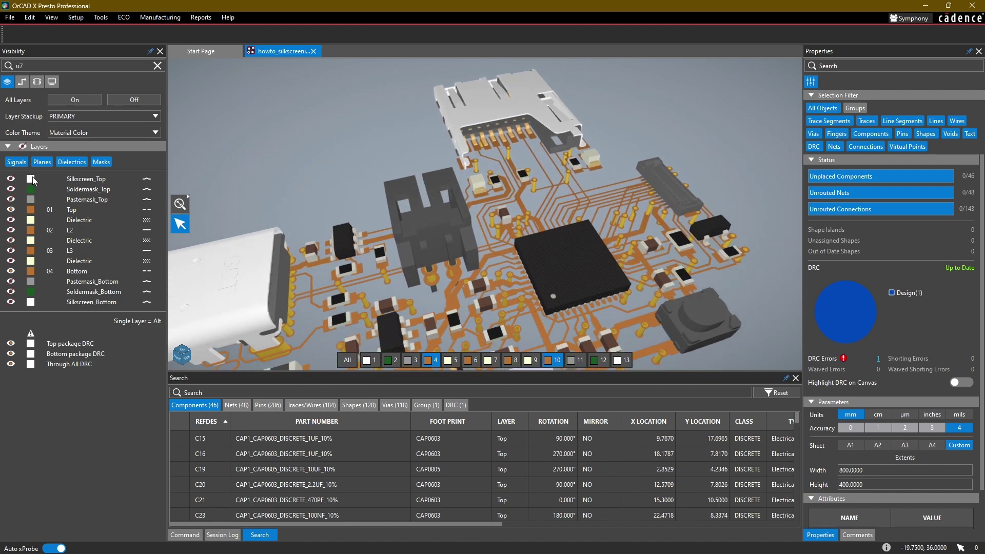
pyautogui.click(25, 146)
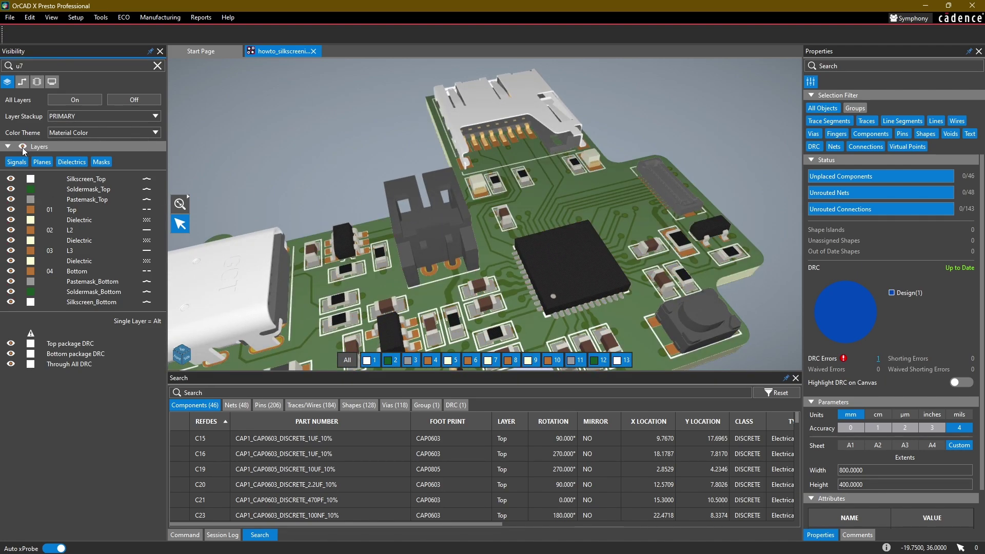
pyautogui.moveTo(275, 135); pyautogui.dragTo(383, 93, button='middle')
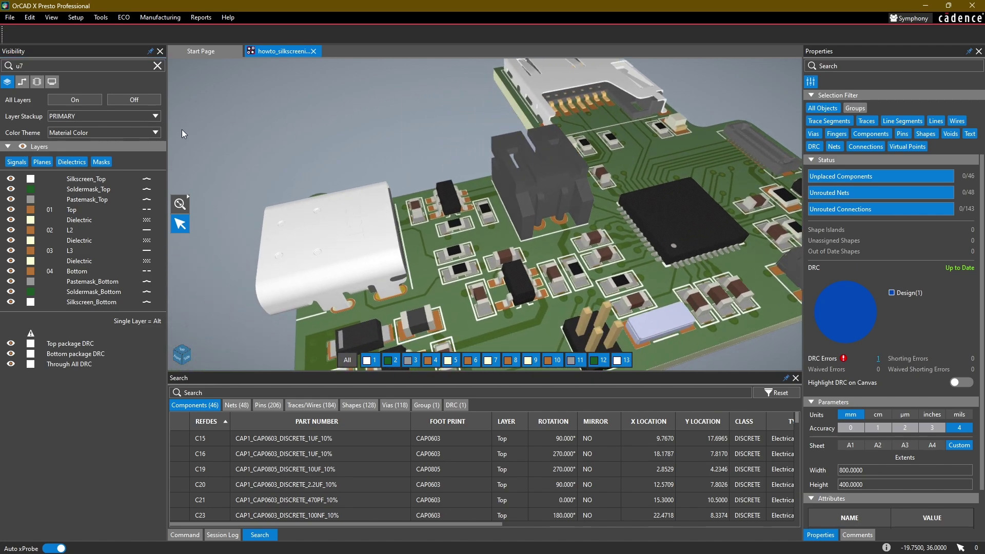
# Step: Set the color theme to XSection Color and inspect the recolored board from different angles
pyautogui.click(133, 129)
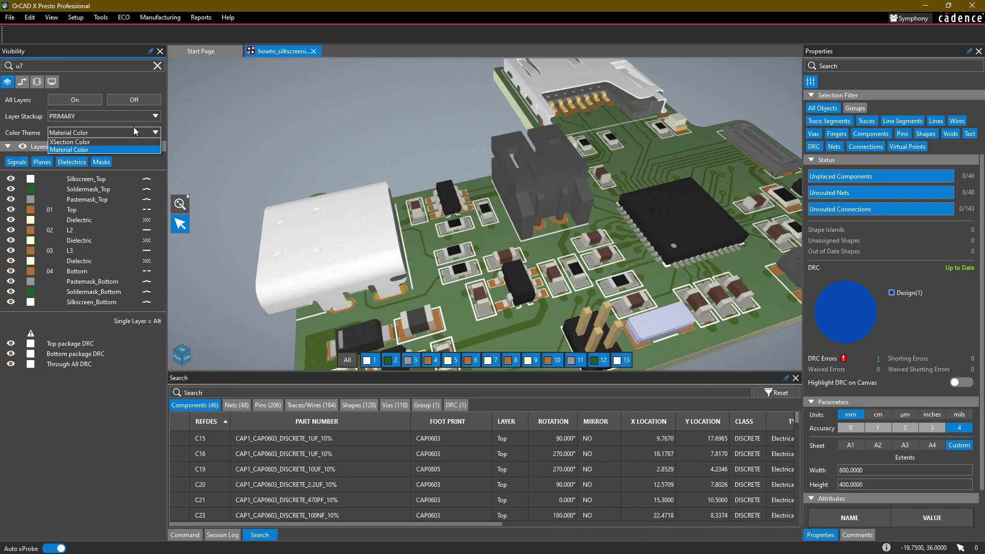
pyautogui.click(121, 142)
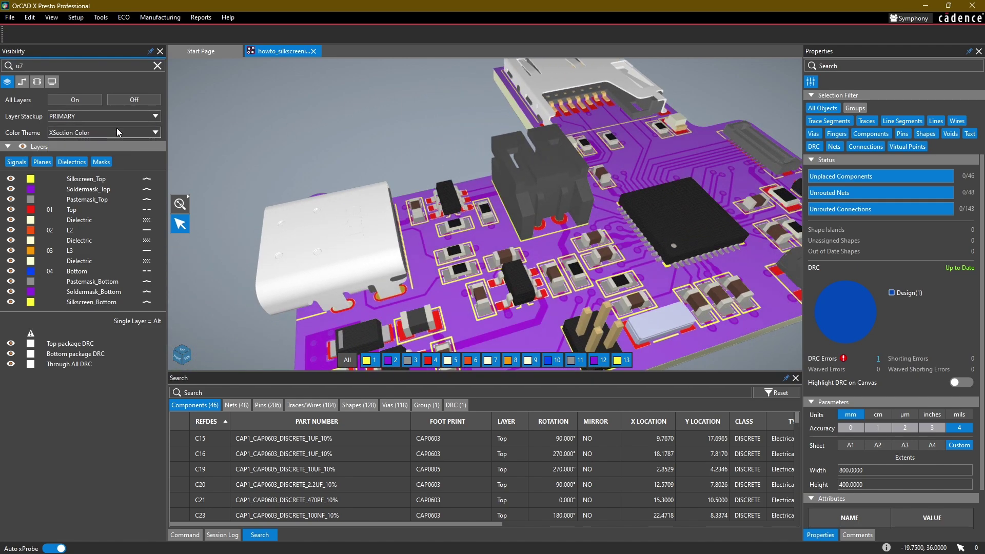
pyautogui.scroll(-2, 346, 147)
pyautogui.moveTo(488, 162); pyautogui.dragTo(366, 89, button='middle')
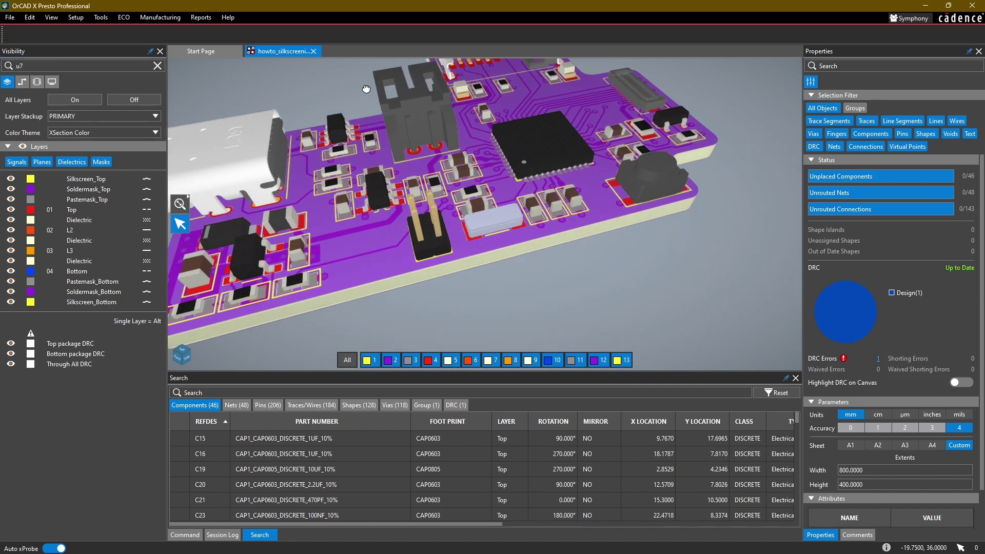
pyautogui.moveTo(407, 173)
pyautogui.keyDown('shift'); pyautogui.mouseDown(button='middle')
pyautogui.moveTo(399, 130)
pyautogui.moveTo(415, 187)
pyautogui.mouseUp(button='middle'); pyautogui.keyUp('shift')
# Step: Set the color theme back to Material Color and check the available layer stackups
pyautogui.click(75, 133)
pyautogui.click(82, 149)
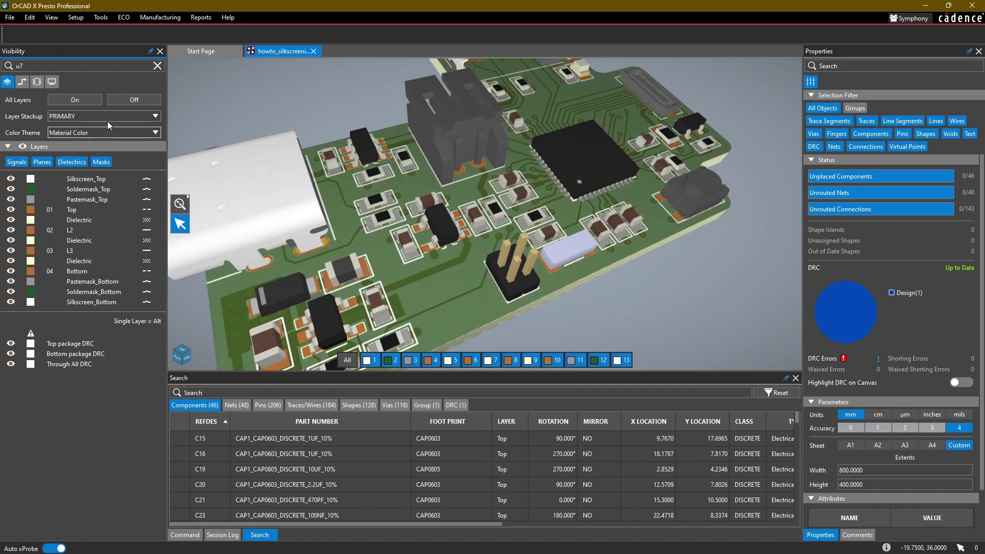
pyautogui.scroll(-2, 359, 100)
pyautogui.moveTo(361, 98); pyautogui.dragTo(350, 130, button='middle')
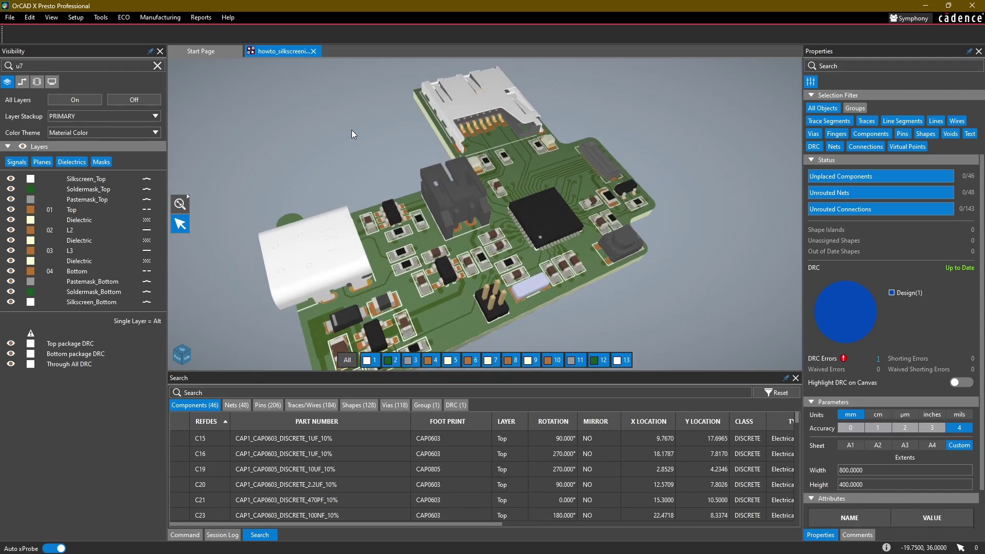
pyautogui.click(150, 118)
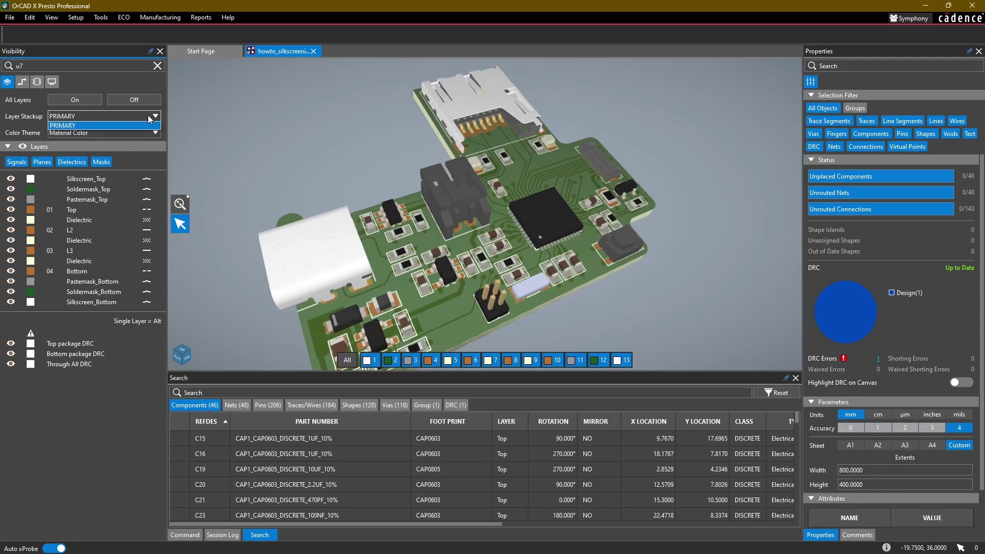
pyautogui.click(150, 119)
# Step: Switch the design display to 2D mode and focus on the trace beside the SW1 and SW2 pads
pyautogui.click(52, 83)
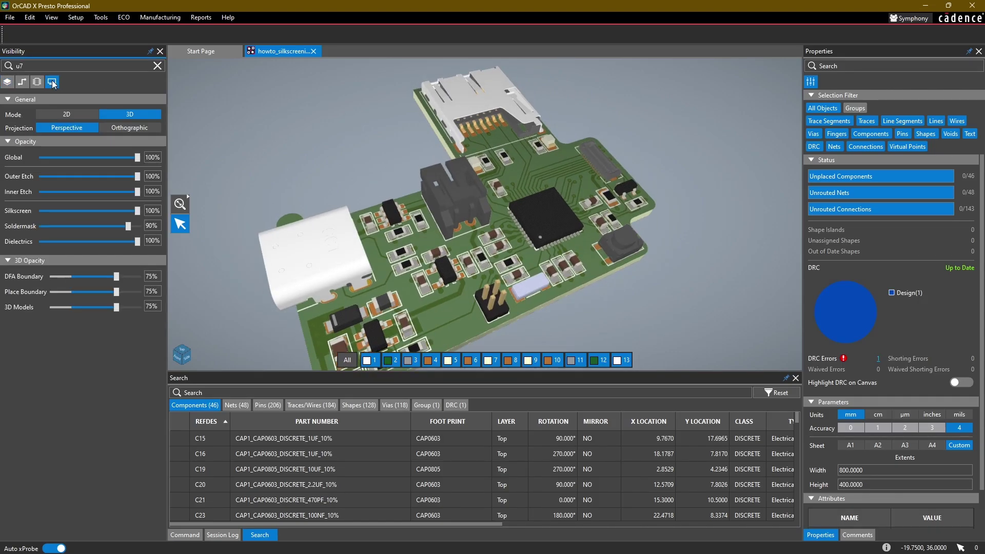
pyautogui.click(78, 113)
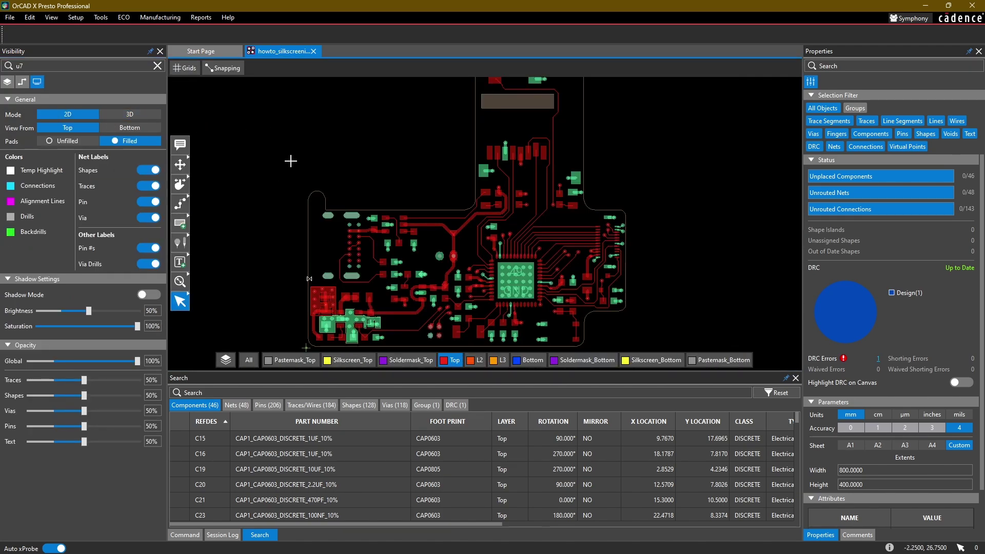
pyautogui.moveTo(290, 156); pyautogui.dragTo(303, 154, button='middle')
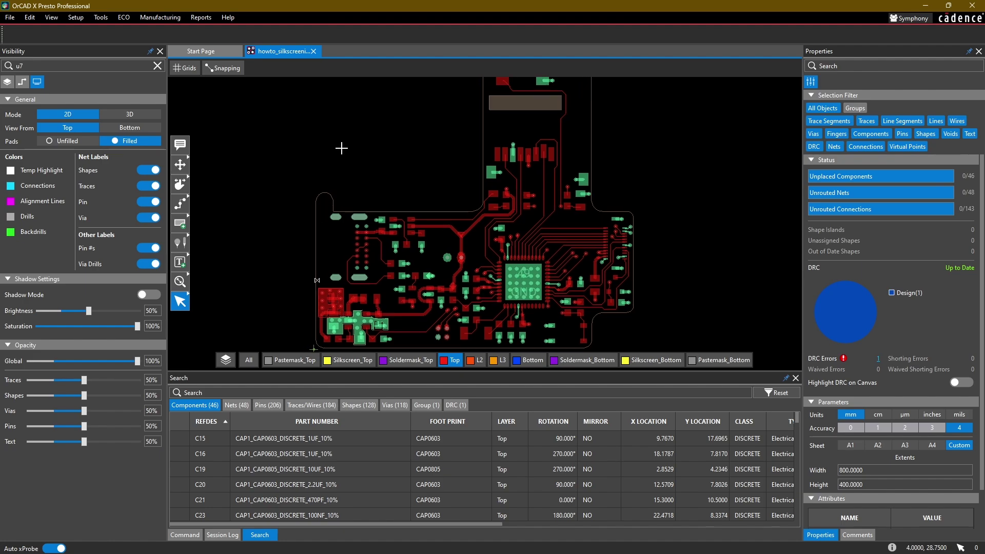
pyautogui.scroll(5, 323, 181)
pyautogui.scroll(-2, 424, 185)
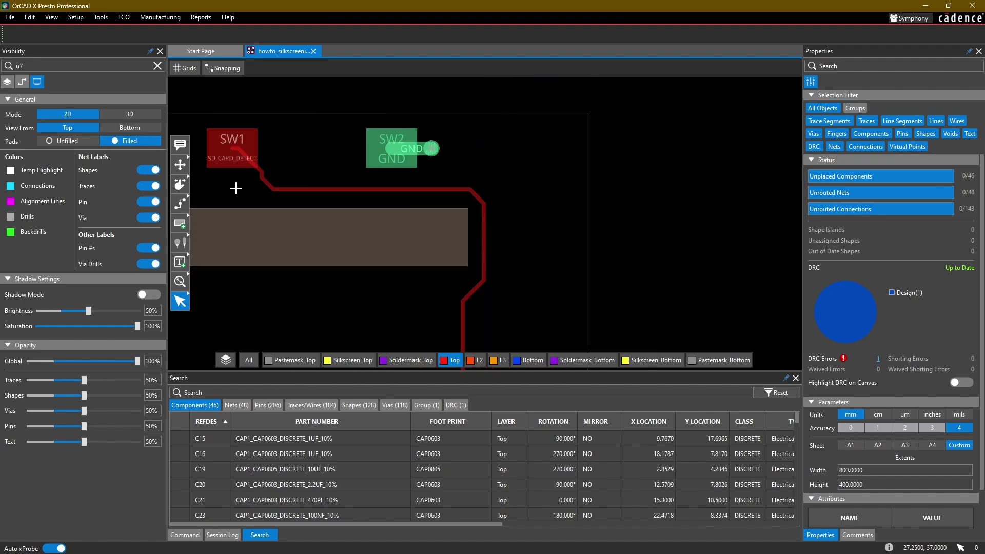
# Step: Slide the SD_CARD_DETECT trace from SW1 so its diagonal segment crosses the brown rectangle below the SW1 and SW2 pads
pyautogui.click(180, 184)
pyautogui.click(451, 215)
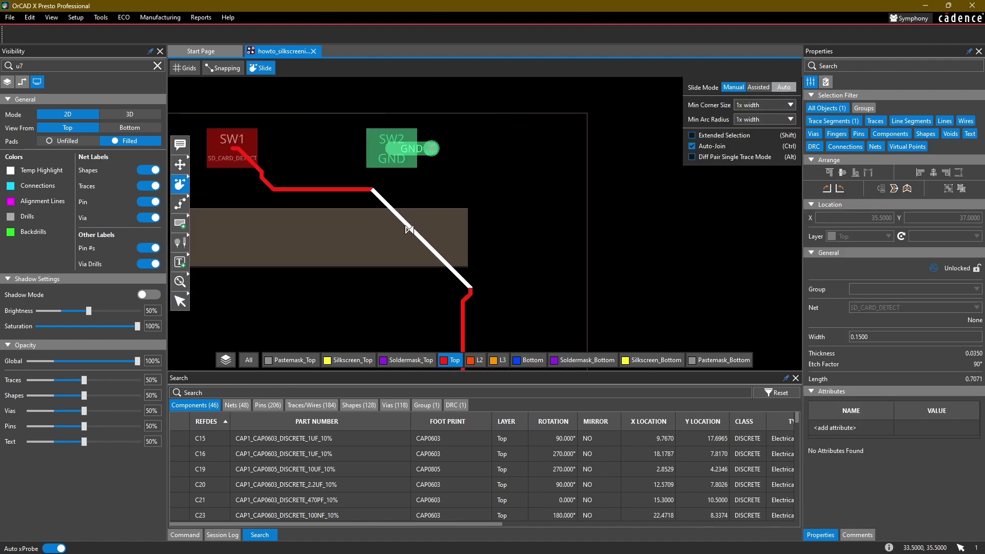
pyautogui.click(375, 242)
pyautogui.click(268, 183)
pyautogui.click(271, 182)
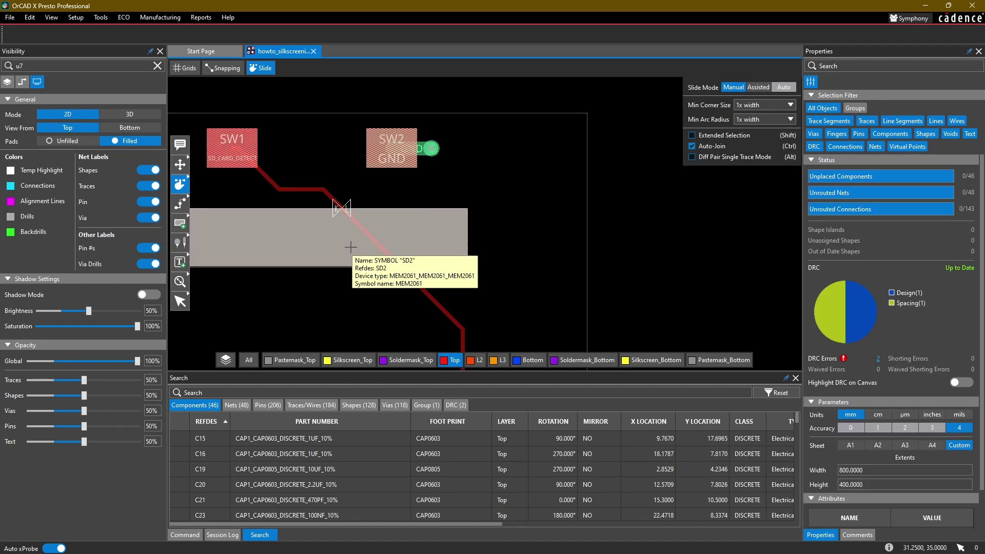
pyautogui.press('Escape')
# Step: Turn on Route Keepout visibility and identify the keep-out shape that the trace crosses
pyautogui.click(9, 82)
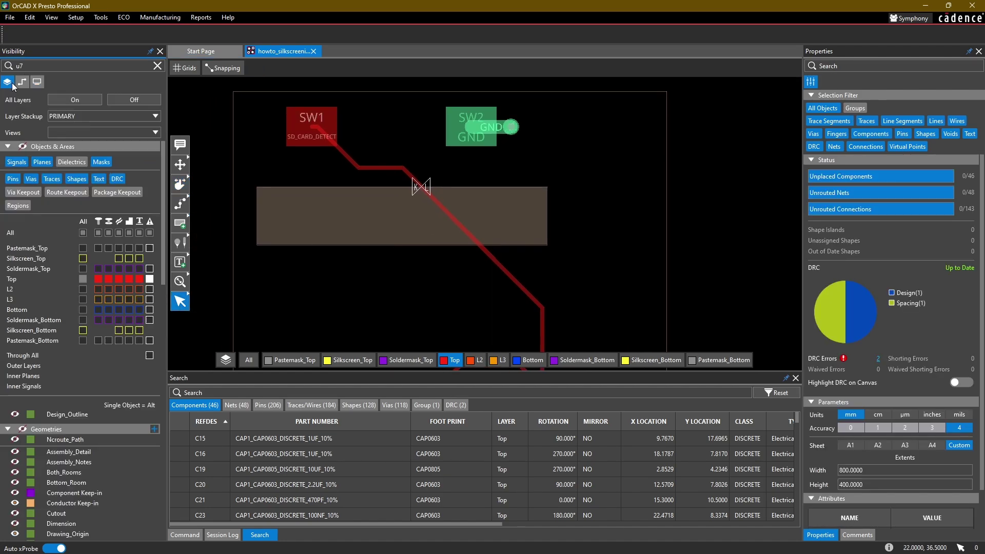
pyautogui.click(66, 192)
pyautogui.click(357, 233)
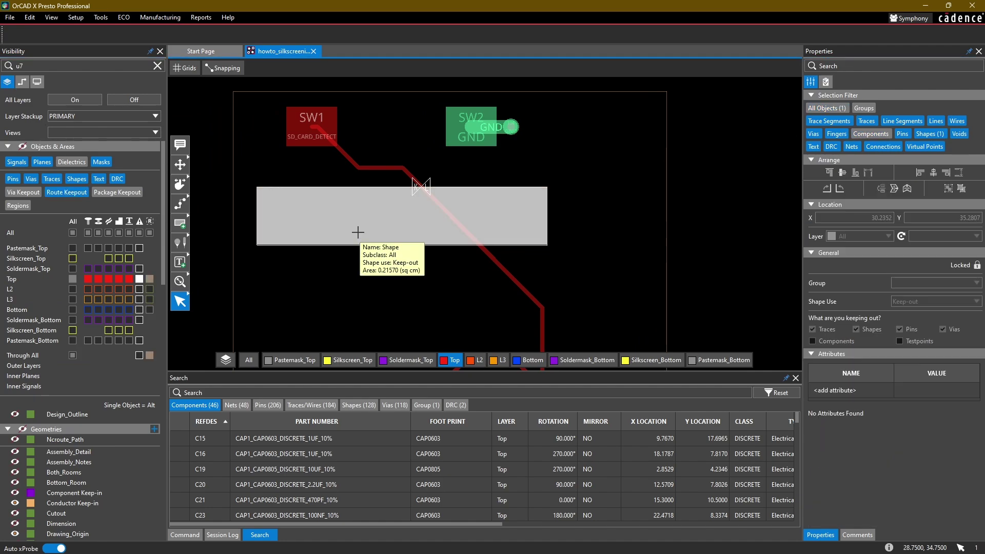
pyautogui.click(371, 301)
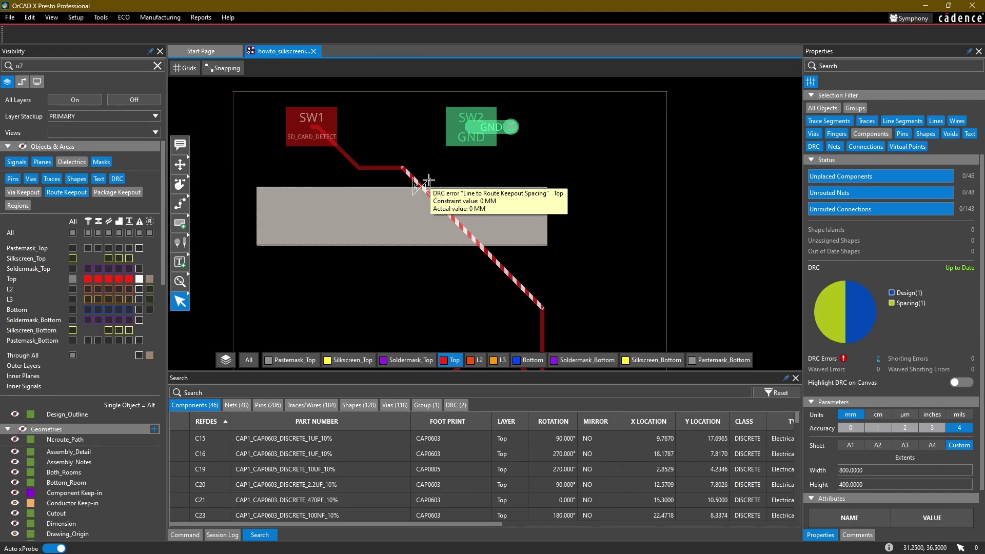
# Step: Write a new comment: "Hey I was looking at the board and noticed that your trace runs through a Route Keepout! Please fix."
pyautogui.scroll(-1, 611, 257)
pyautogui.moveTo(614, 224); pyautogui.dragTo(582, 179, button='middle')
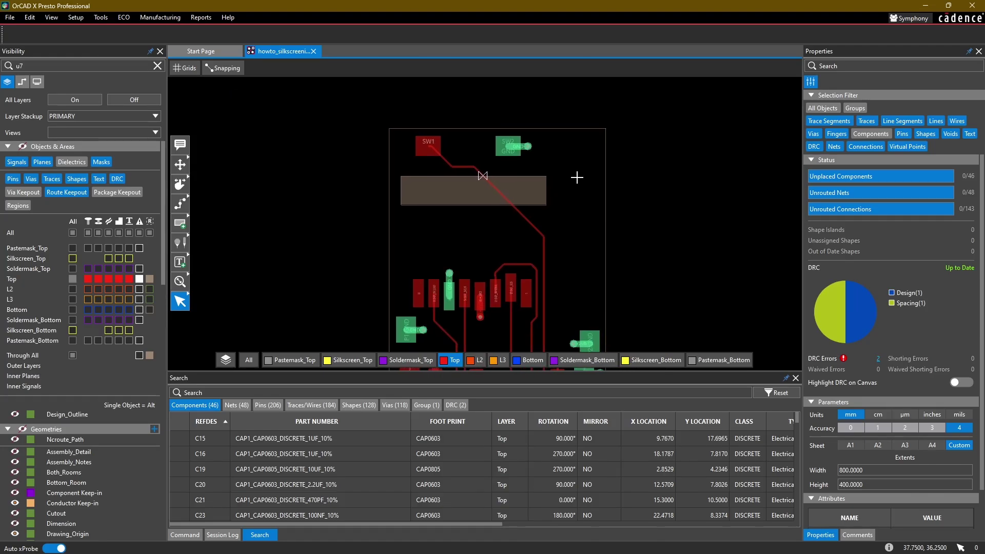
pyautogui.moveTo(582, 186); pyautogui.dragTo(549, 171, button='middle')
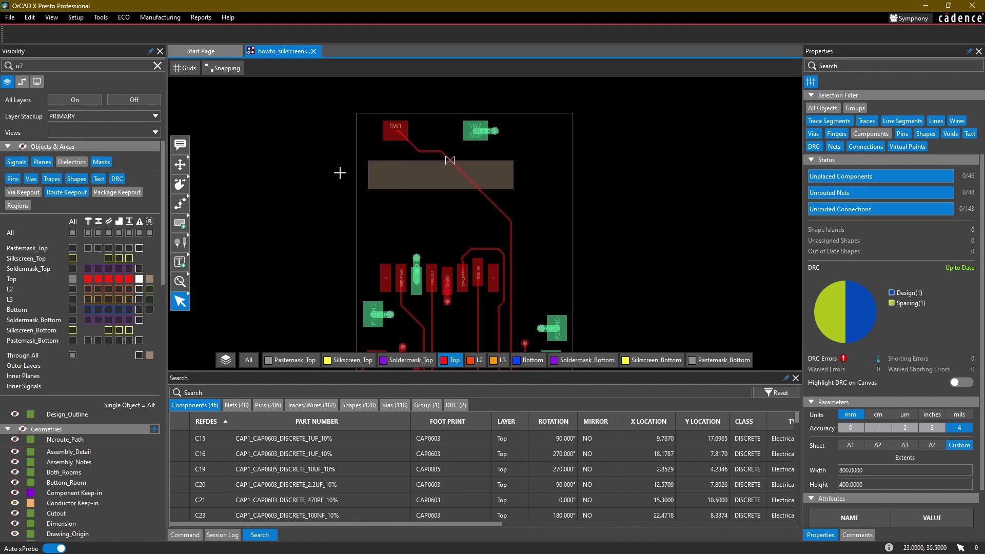
pyautogui.click(180, 145)
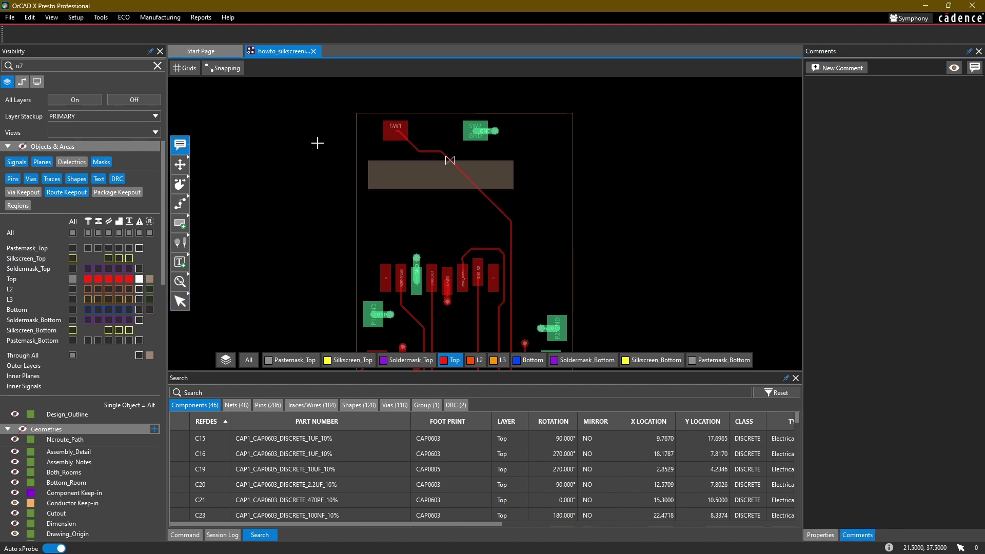
pyautogui.click(826, 68)
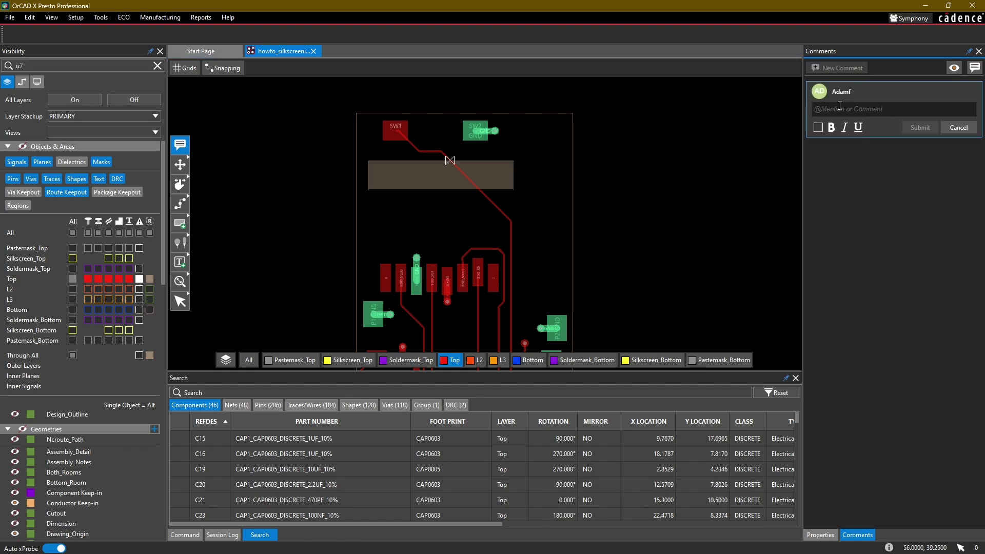
pyautogui.write('Hey I was looking at the board and noticed thta')
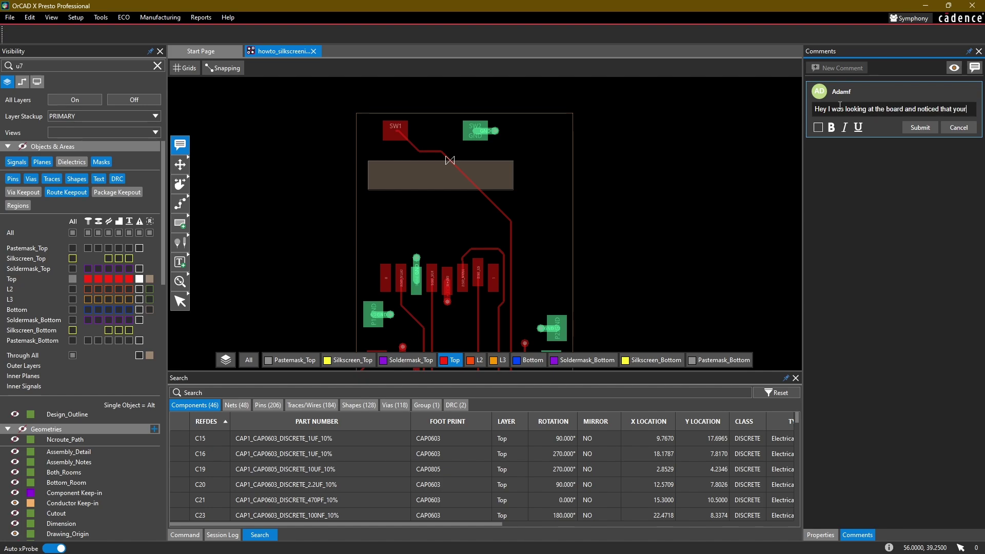
pyautogui.write('trace runs through a Route Keept')
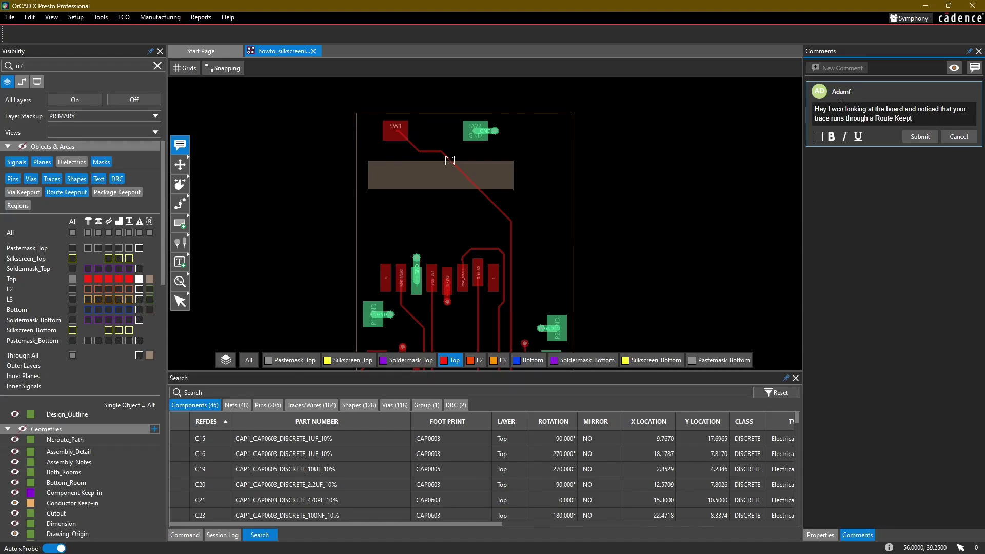
pyautogui.press('BackSpace')
pyautogui.write('out! Please fix.')
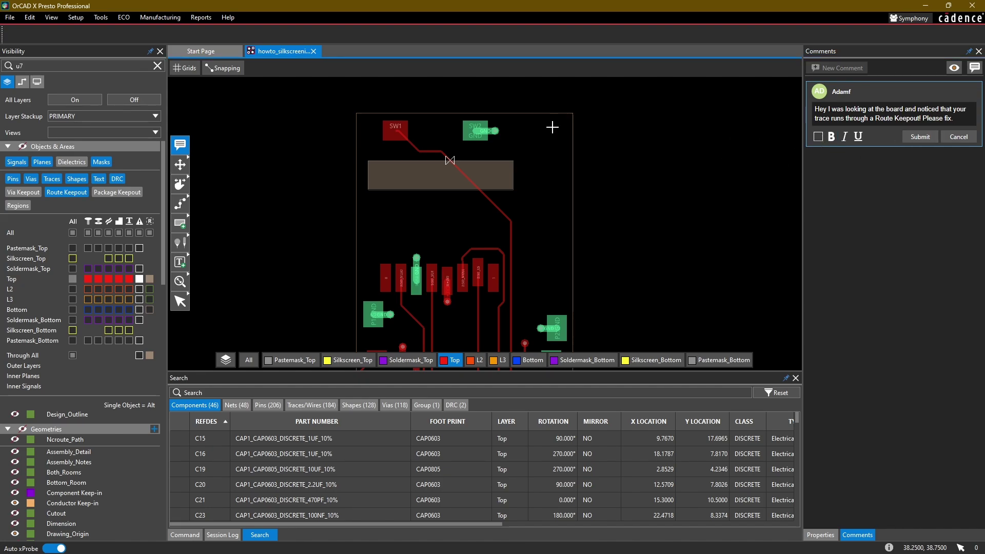
# Step: Mark a rectangular area around SW1, SW2, the keepout and the crossing trace for the comment, and submit it
pyautogui.moveTo(564, 120)
pyautogui.mouseDown()
pyautogui.moveTo(506, 174)
pyautogui.moveTo(433, 216)
pyautogui.moveTo(360, 235)
pyautogui.mouseUp()
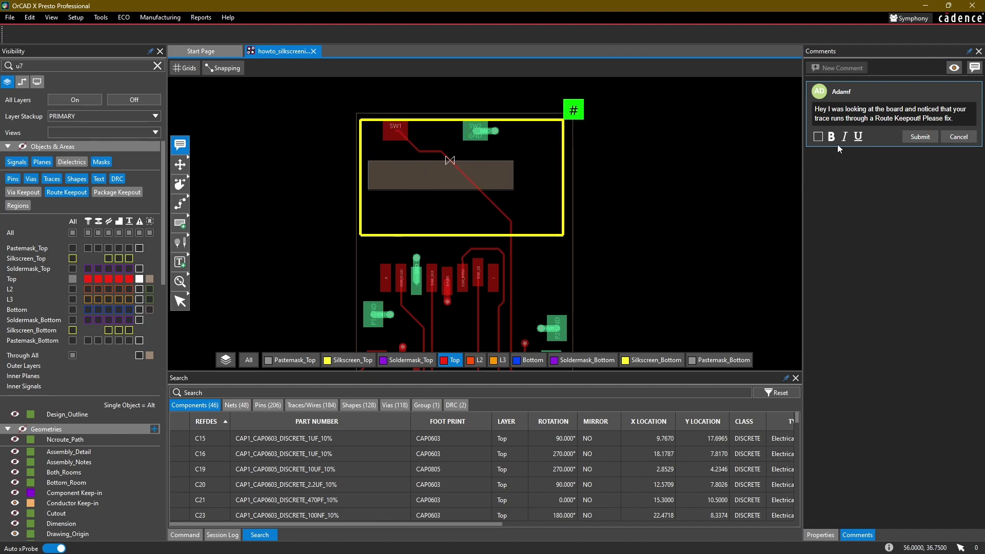
pyautogui.click(924, 136)
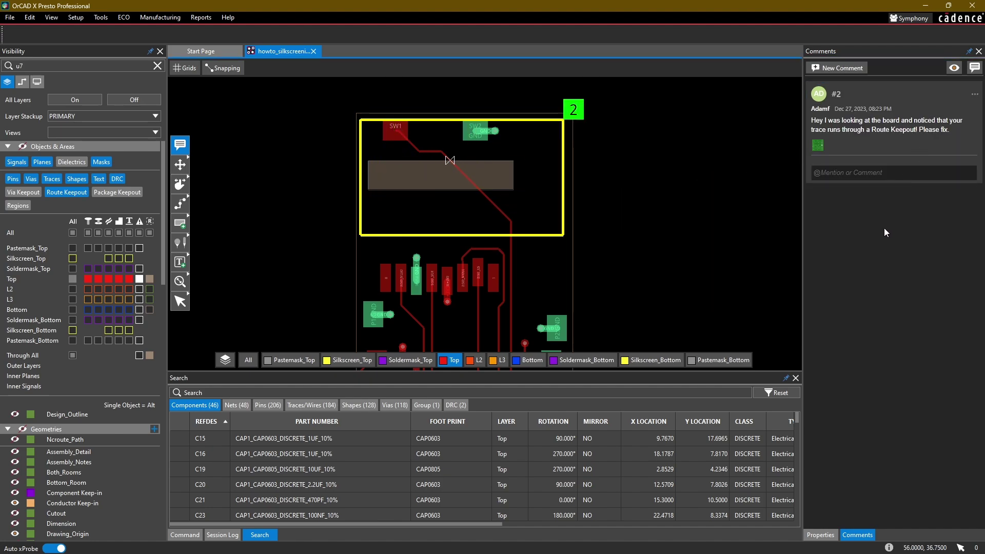
pyautogui.click(683, 223)
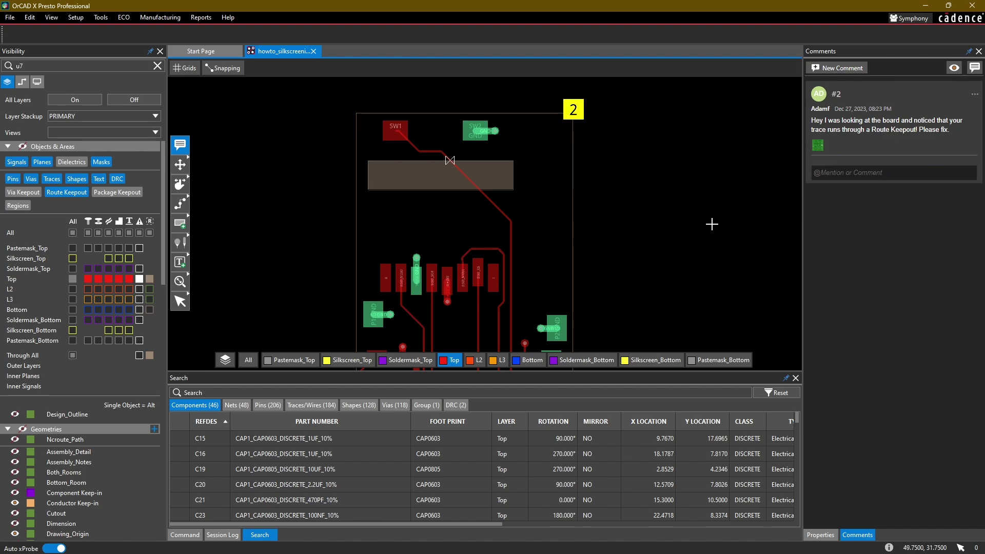
# Step: View the design snapshot attached to comment #2 in an enlarged window and close it
pyautogui.click(181, 303)
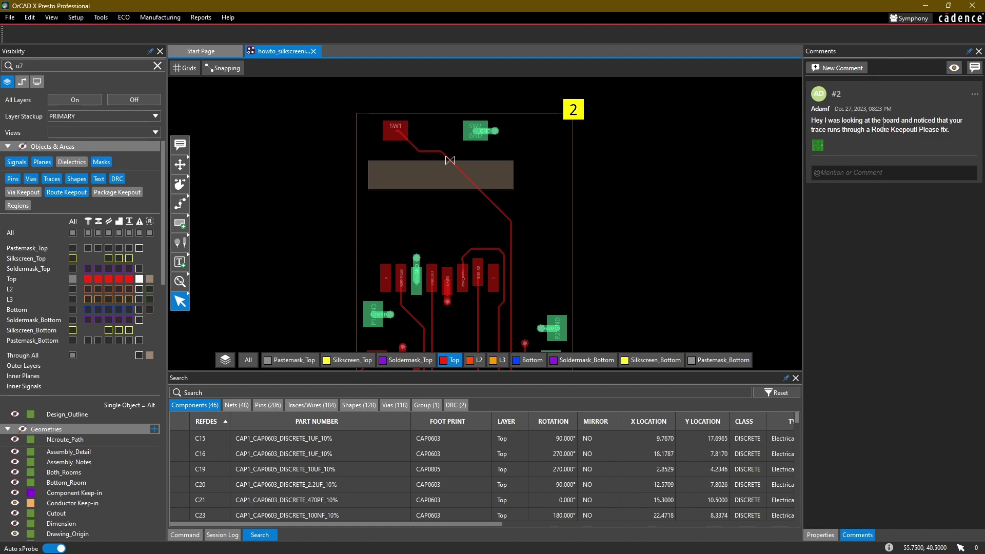
pyautogui.moveTo(692, 182); pyautogui.dragTo(660, 177, button='middle')
pyautogui.click(819, 146)
pyautogui.moveTo(531, 187); pyautogui.dragTo(402, 125)
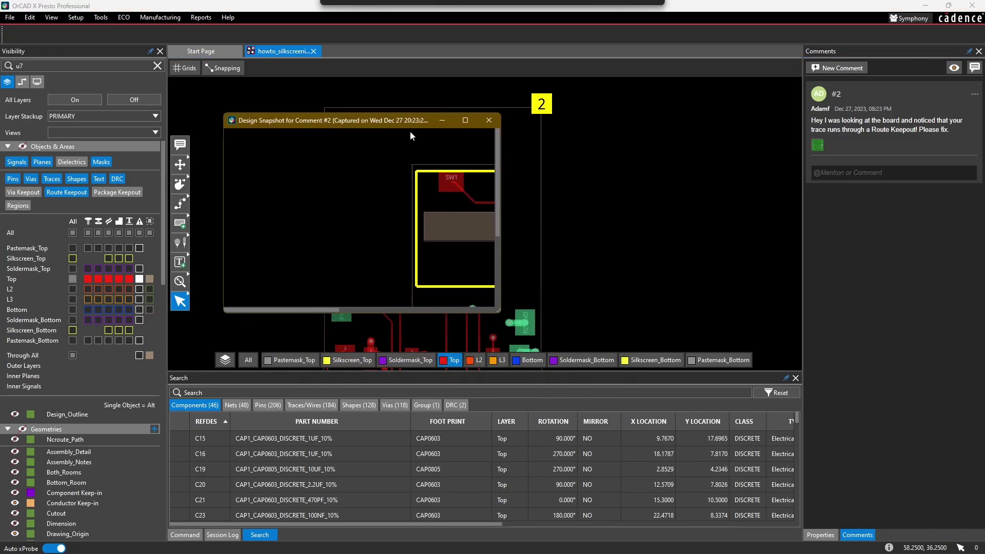
pyautogui.moveTo(502, 314); pyautogui.dragTo(870, 432)
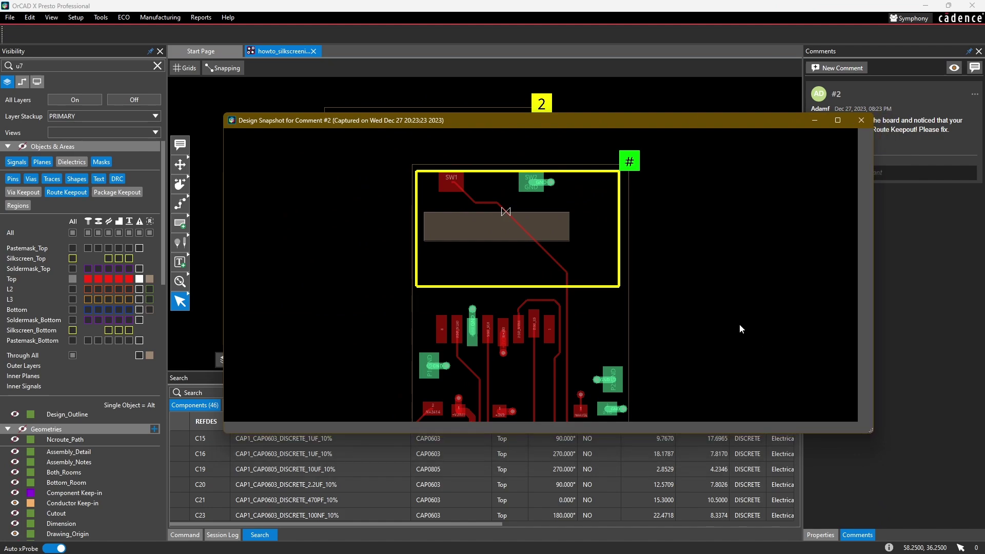
pyautogui.click(862, 121)
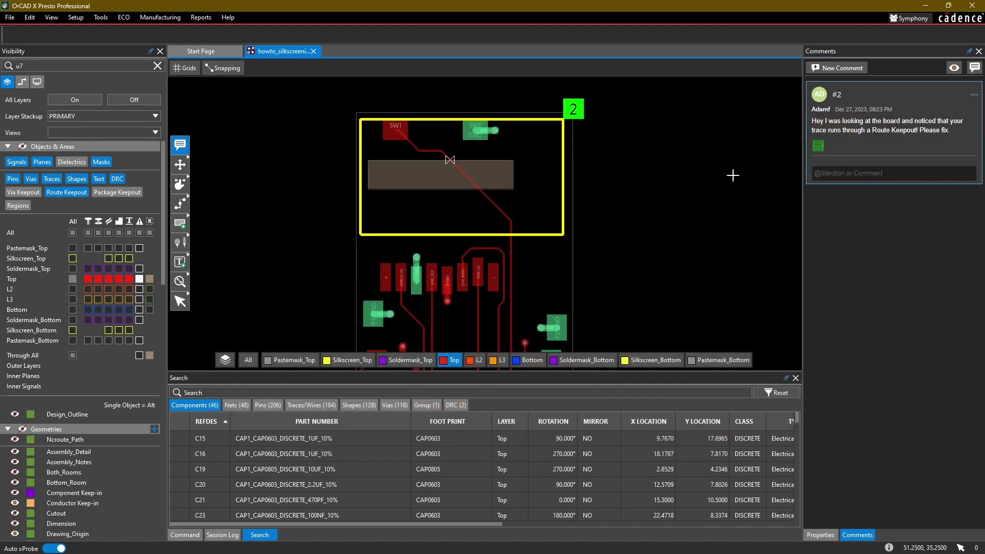
# Step: Select comment #2 and submit the reply "Hey this is fine, I will fix ASAP."
pyautogui.click(714, 153)
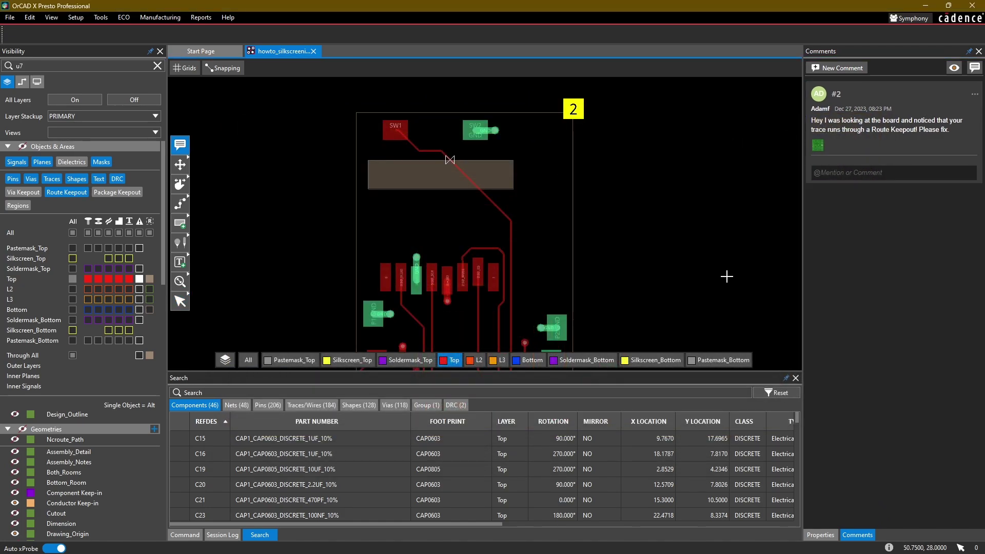
pyautogui.click(884, 120)
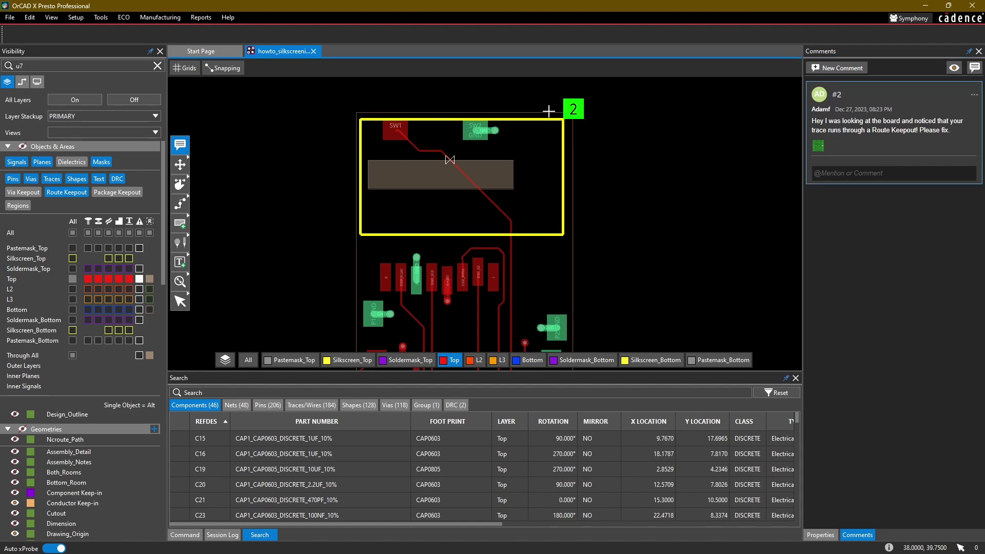
pyautogui.click(859, 174)
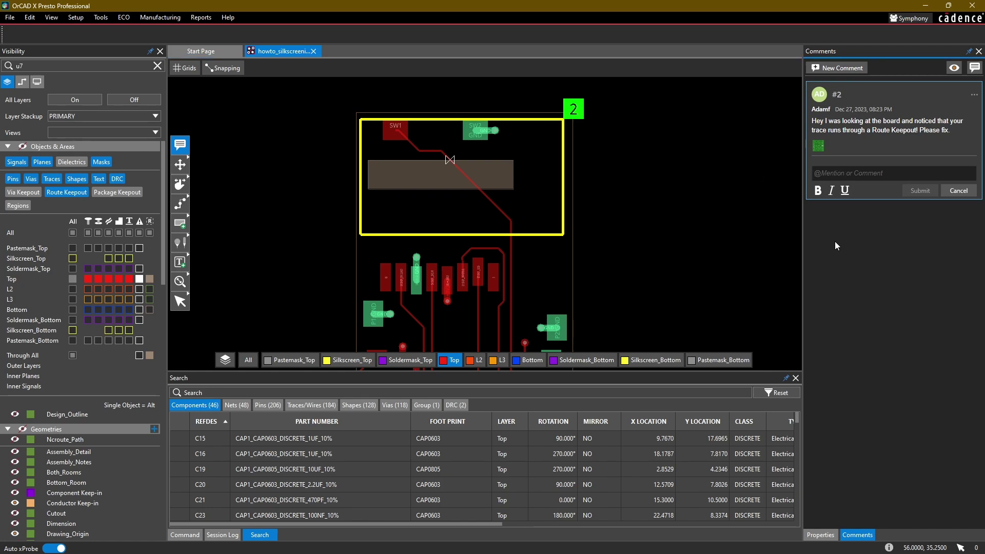
pyautogui.write('Hey this is')
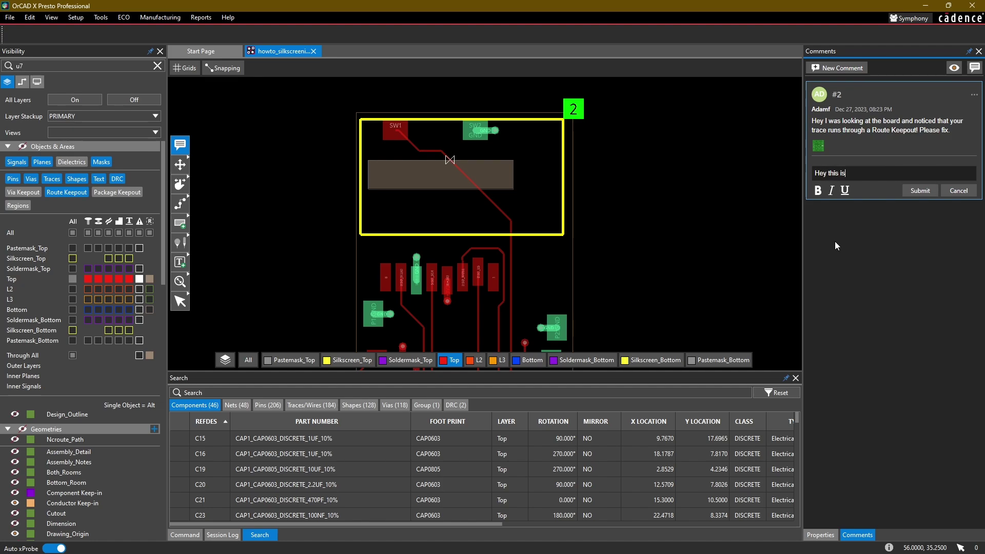
pyautogui.write(' fine, I will fix ASAP.')
pyautogui.click(918, 190)
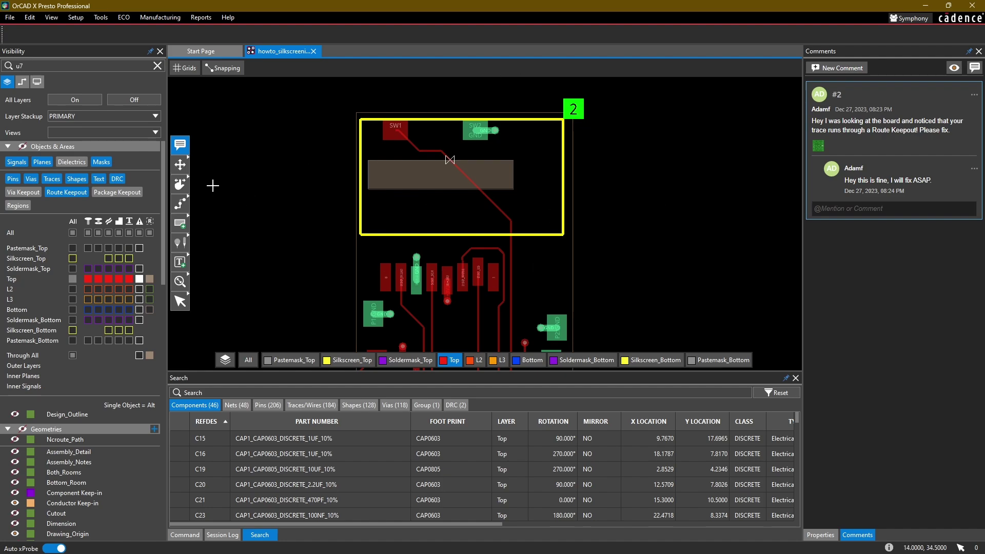
# Step: Slide the SD_CARD_DETECT trace around the outer end of the route keepout and its lower segment clear of the N44702 pads
pyautogui.click(179, 184)
pyautogui.moveTo(493, 202)
pyautogui.mouseDown()
pyautogui.moveTo(519, 167)
pyautogui.moveTo(518, 195)
pyautogui.mouseUp()
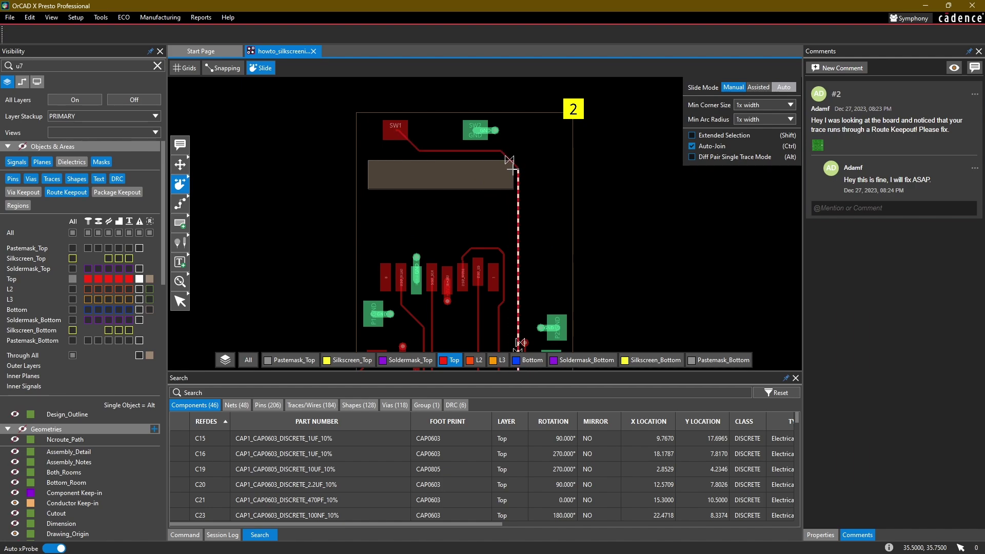
pyautogui.moveTo(513, 162); pyautogui.dragTo(513, 156)
pyautogui.scroll(5, 511, 158)
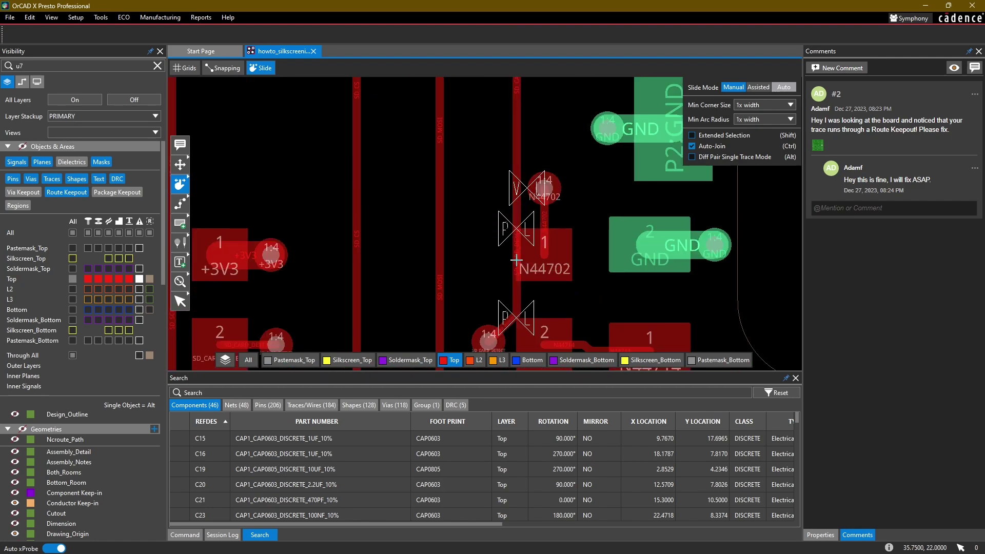
pyautogui.moveTo(518, 262); pyautogui.dragTo(489, 259)
pyautogui.scroll(-5, 530, 169)
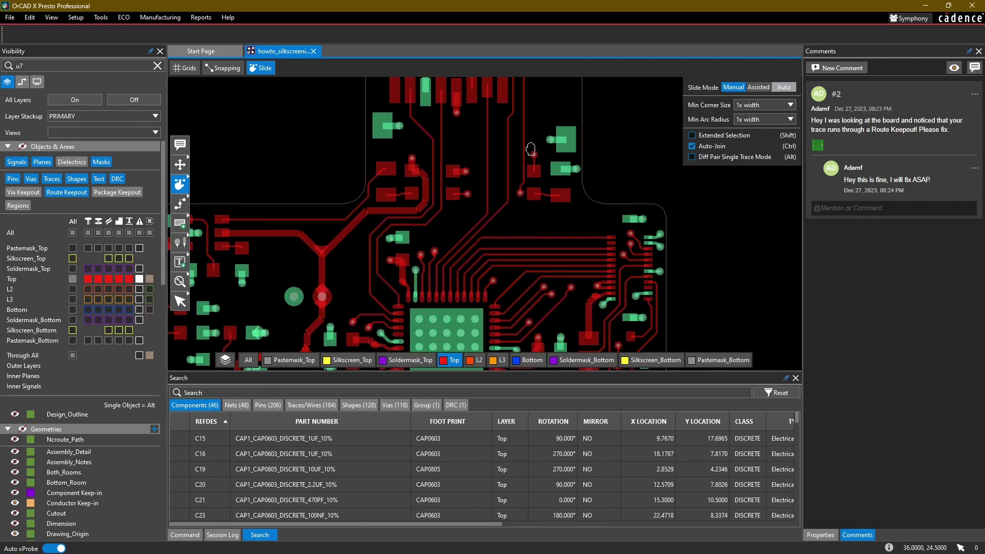
# Step: Set the slide mode to Assisted and adjust the SD_CARD_DETECT trace's vertical segments to clear the keepout and run down past the connector pins
pyautogui.moveTo(529, 169); pyautogui.dragTo(528, 244, button='middle')
pyautogui.moveTo(529, 122); pyautogui.dragTo(540, 188, button='middle')
pyautogui.click(760, 87)
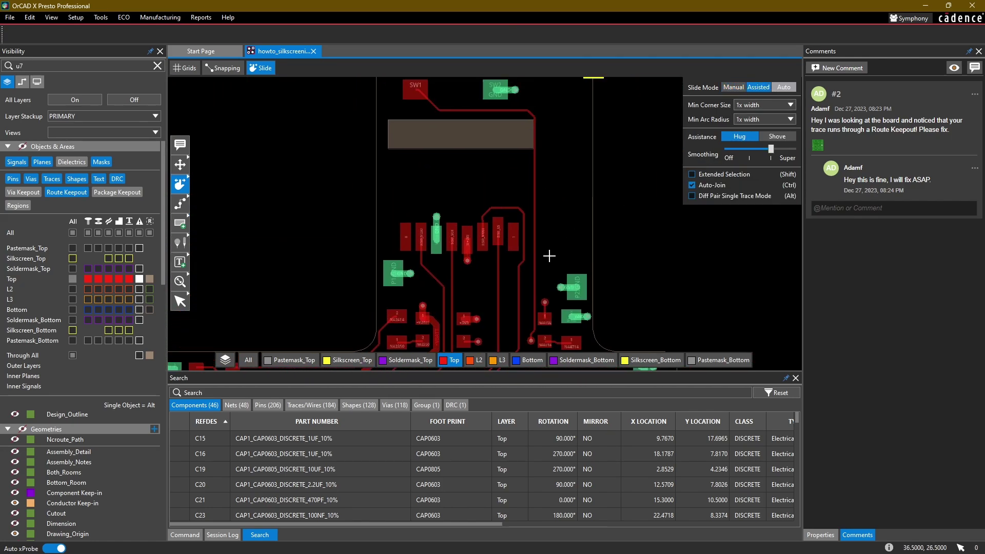
pyautogui.moveTo(545, 311); pyautogui.dragTo(543, 269, button='middle')
pyautogui.moveTo(531, 288); pyautogui.dragTo(537, 108)
pyautogui.moveTo(551, 136); pyautogui.dragTo(553, 164, button='middle')
pyautogui.scroll(4, 553, 163)
pyautogui.moveTo(497, 196); pyautogui.dragTo(512, 198)
pyautogui.scroll(-3, 574, 198)
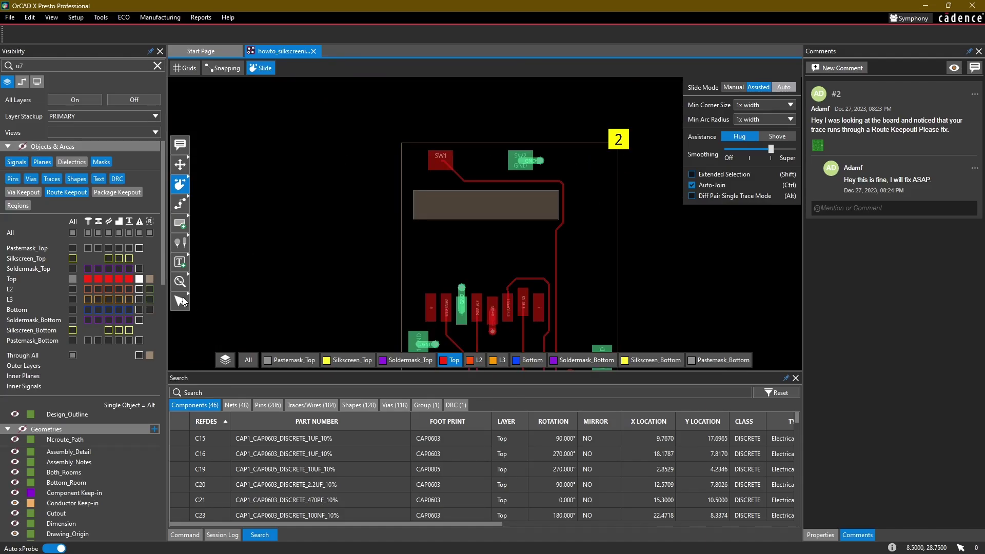
pyautogui.press('Escape')
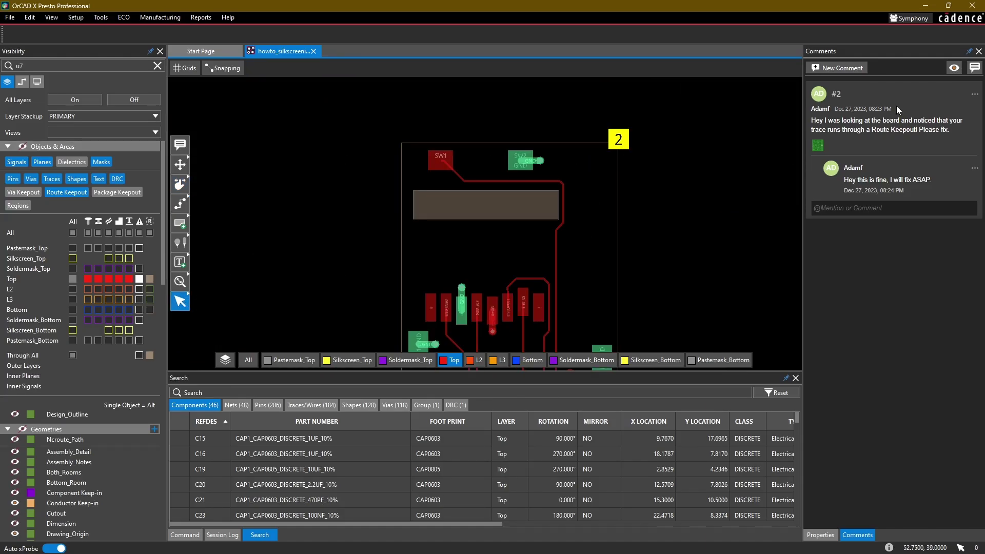
# Step: Resolve comment #2 about the trace running through the route keepout
pyautogui.click(974, 95)
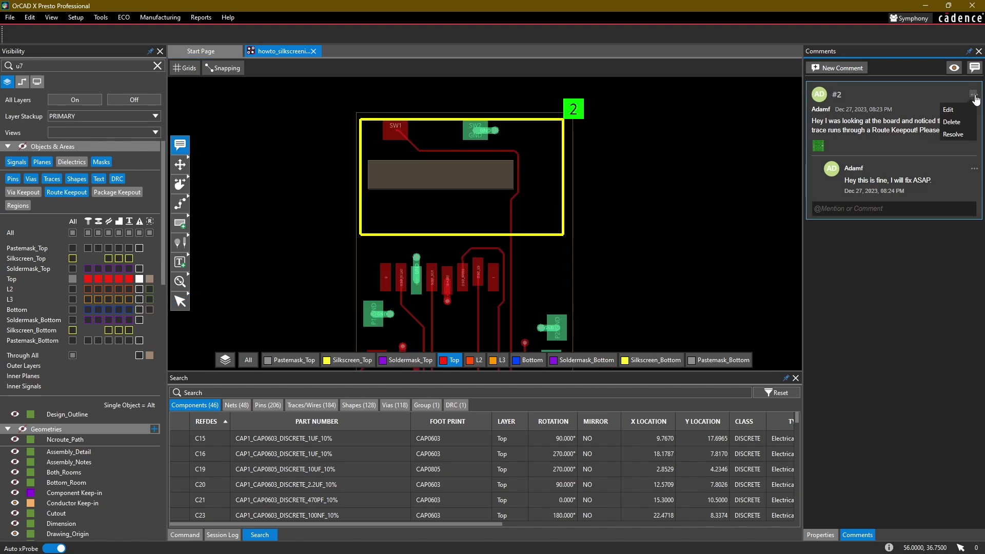
pyautogui.click(955, 135)
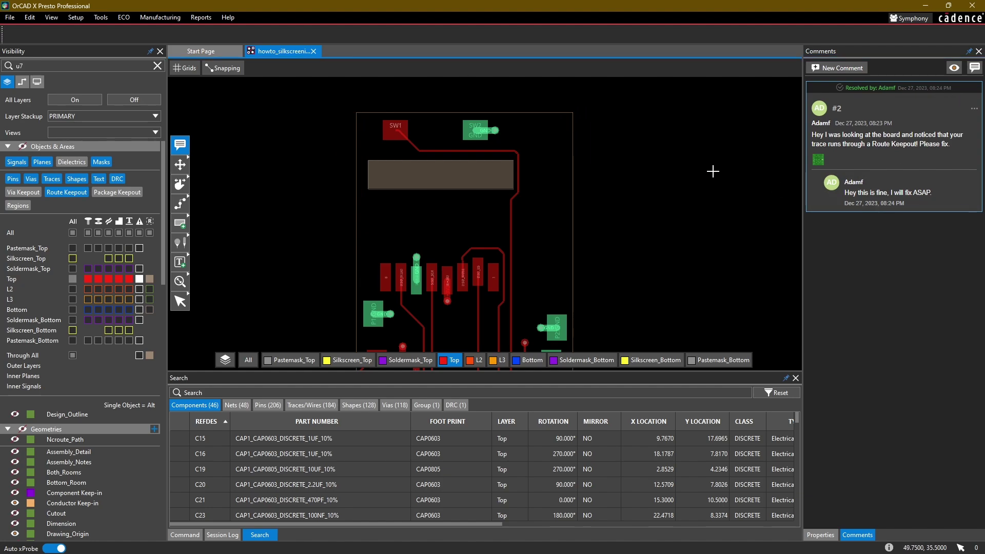
pyautogui.click(973, 70)
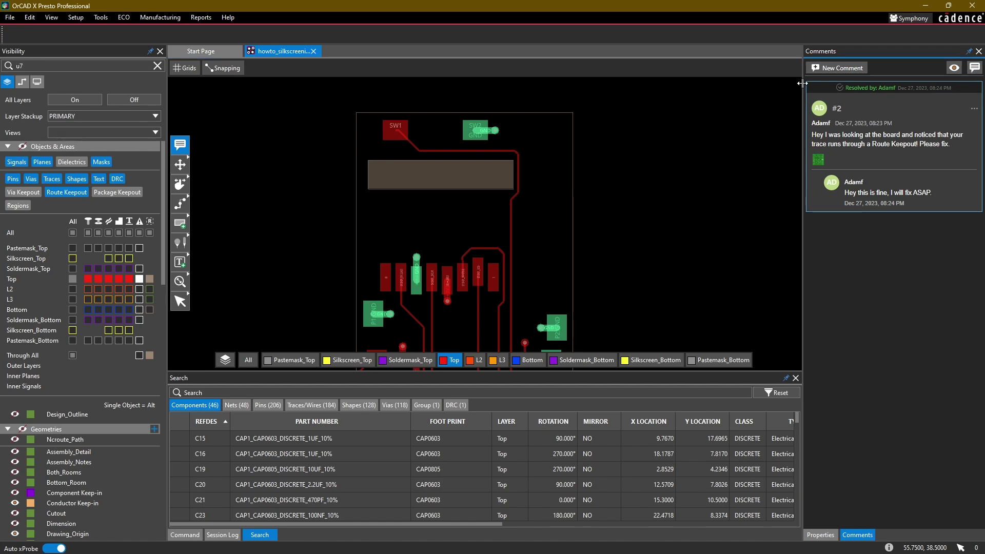
pyautogui.scroll(-4, 595, 121)
pyautogui.scroll(1, 535, 164)
pyautogui.moveTo(253, 289); pyautogui.dragTo(486, 164, button='middle')
pyautogui.scroll(2, 355, 229)
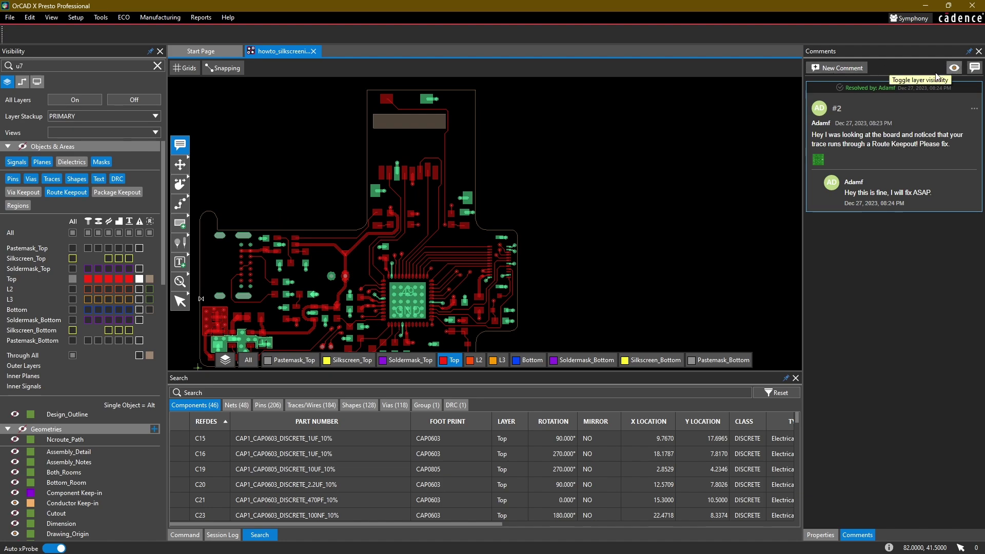
pyautogui.moveTo(556, 190); pyautogui.dragTo(672, 164, button='middle')
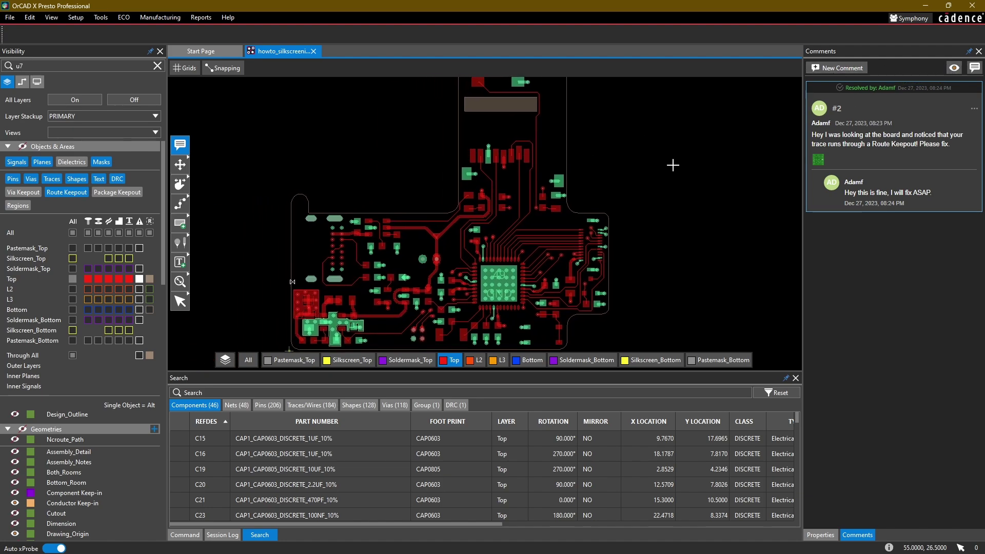